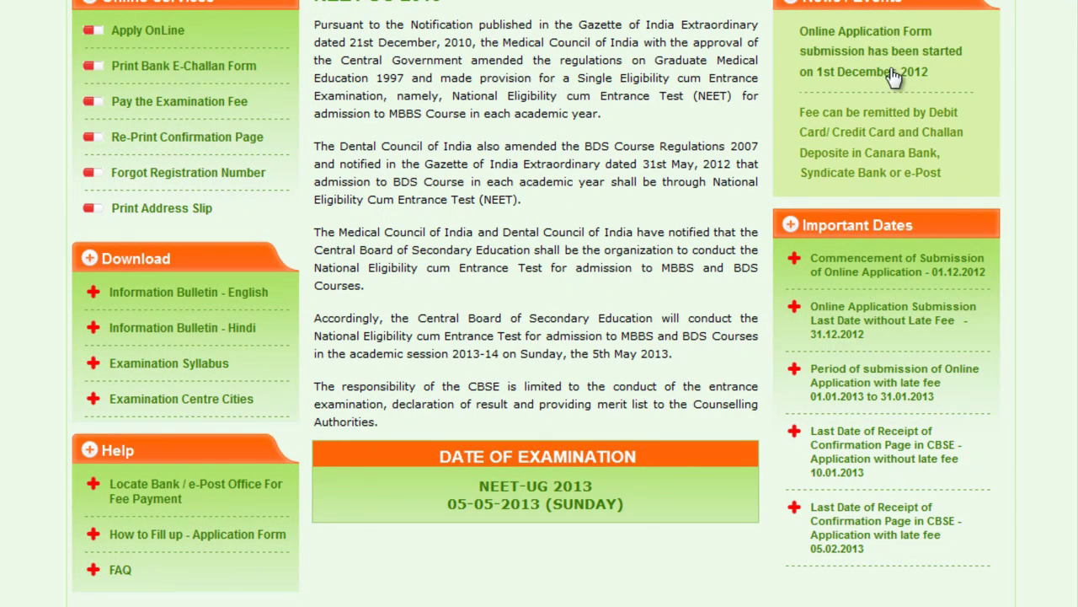
- Open the online application page from the online services of the NEET-UG 2013 home page
{"action": "scroll", "coordinate": [600, 446], "scroll_direction": "down", "scroll_amount": 1}
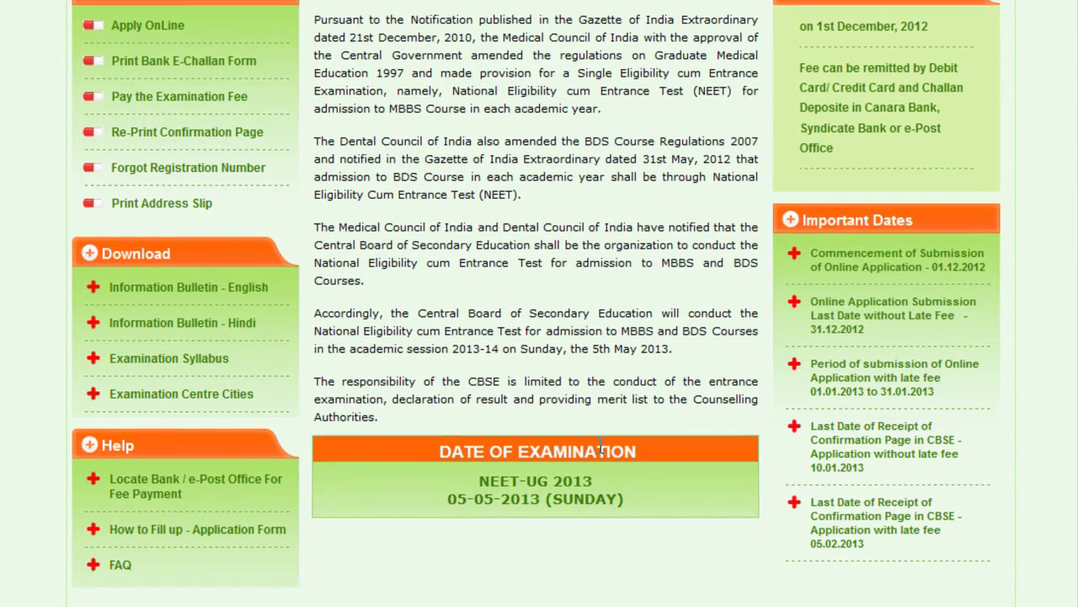
{"action": "scroll", "coordinate": [598, 443], "scroll_direction": "up", "scroll_amount": 2}
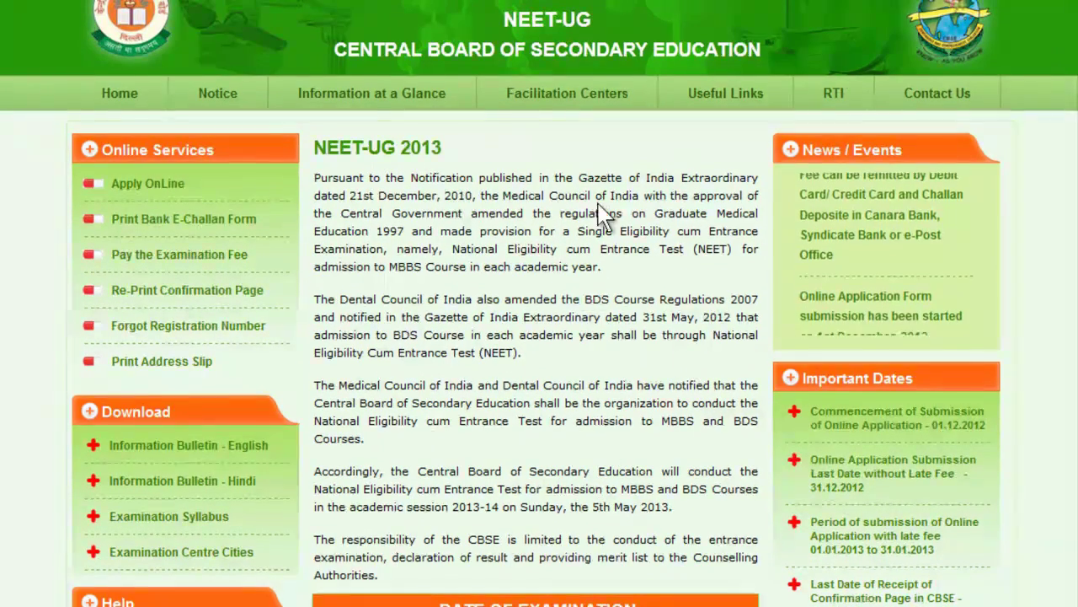
{"action": "left_click", "coordinate": [143, 184]}
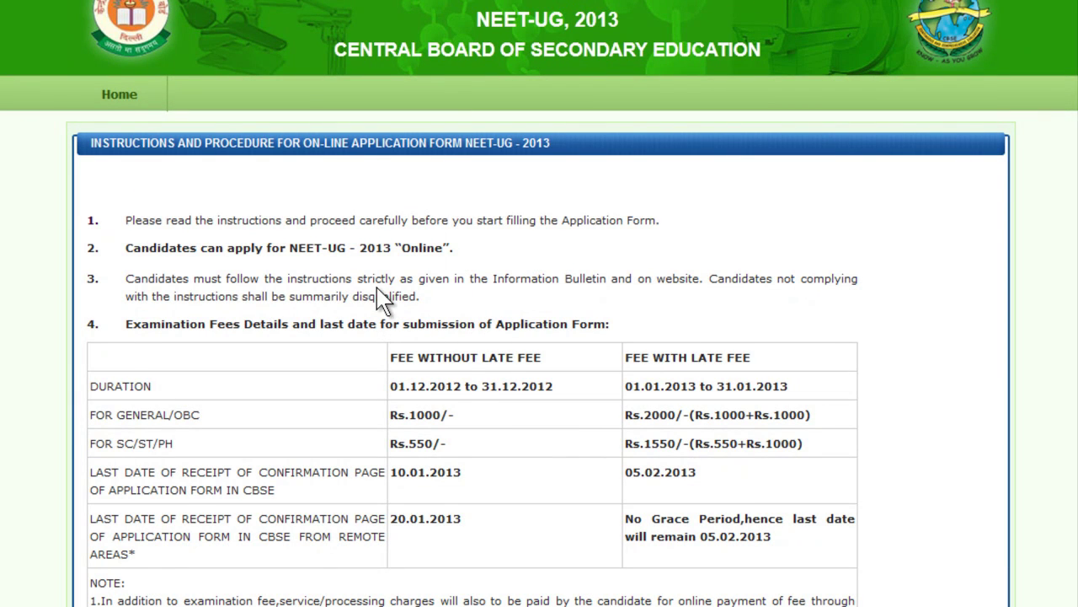
- Read through the application instructions and fee details, and open the online application form from the first of the four application steps
{"action": "scroll", "coordinate": [378, 288], "scroll_direction": "down", "scroll_amount": 1}
{"action": "scroll", "coordinate": [378, 287], "scroll_direction": "down", "scroll_amount": 8}
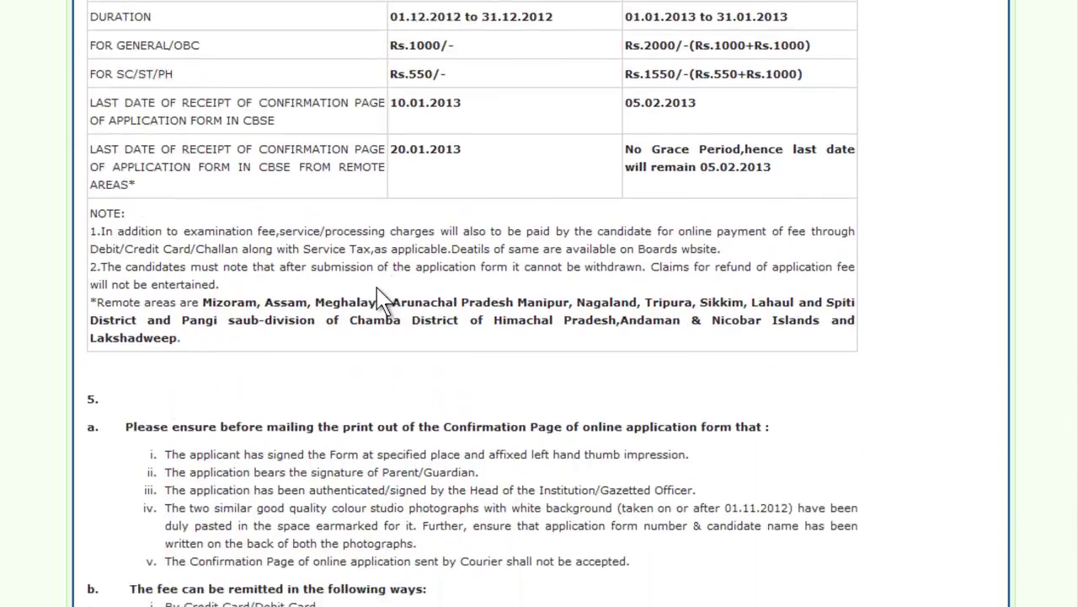
{"action": "scroll", "coordinate": [378, 289], "scroll_direction": "down", "scroll_amount": 3}
{"action": "scroll", "coordinate": [378, 289], "scroll_direction": "up", "scroll_amount": 10}
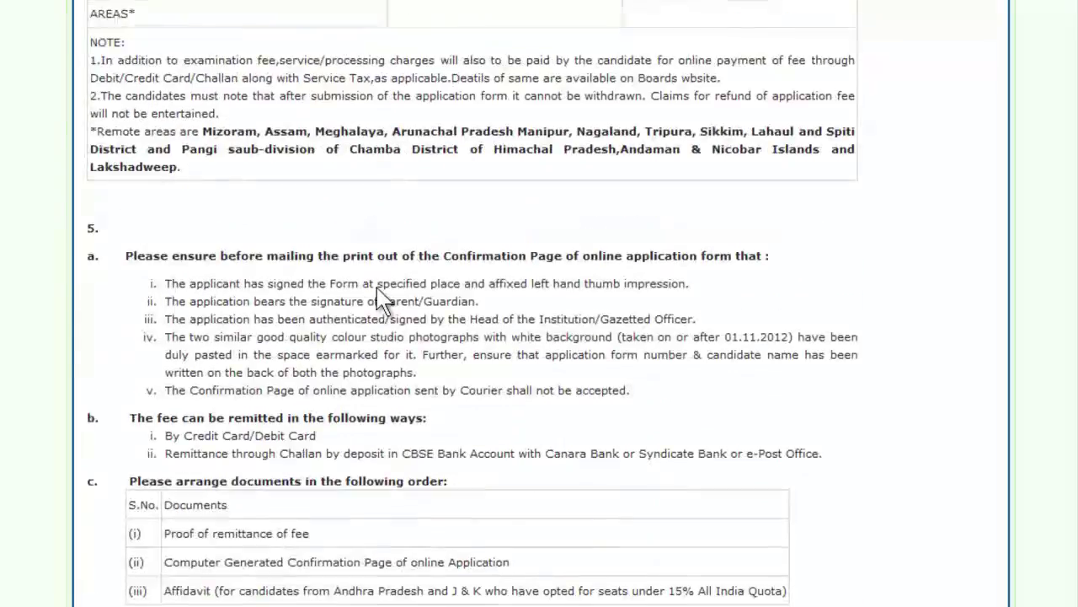
{"action": "scroll", "coordinate": [378, 289], "scroll_direction": "up", "scroll_amount": 7}
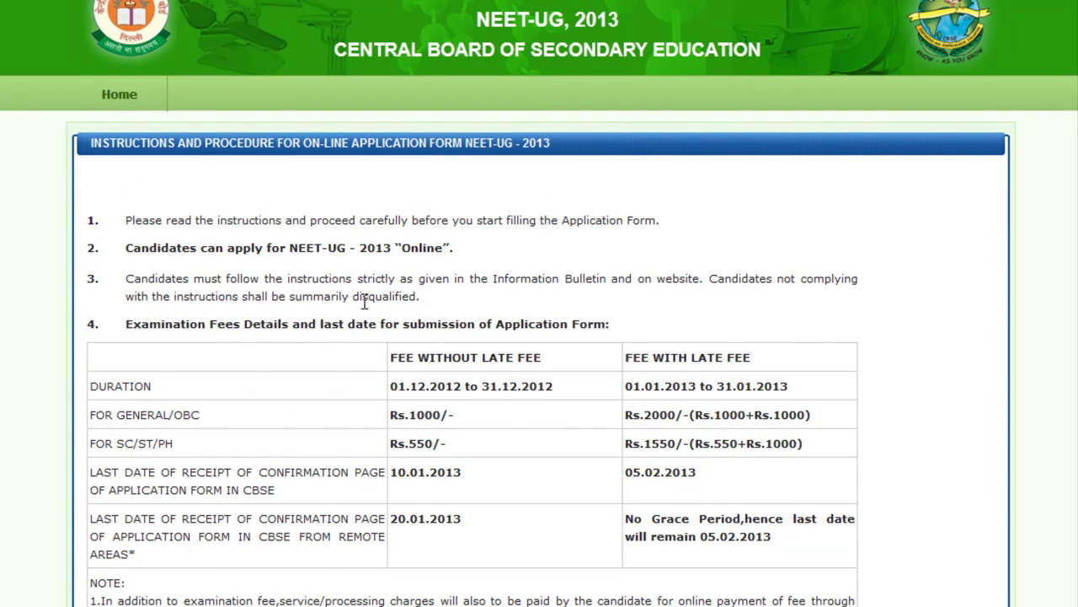
{"action": "scroll", "coordinate": [309, 412], "scroll_direction": "down", "scroll_amount": 10}
{"action": "scroll", "coordinate": [308, 413], "scroll_direction": "up", "scroll_amount": 10}
{"action": "scroll", "coordinate": [590, 205], "scroll_direction": "down", "scroll_amount": 15}
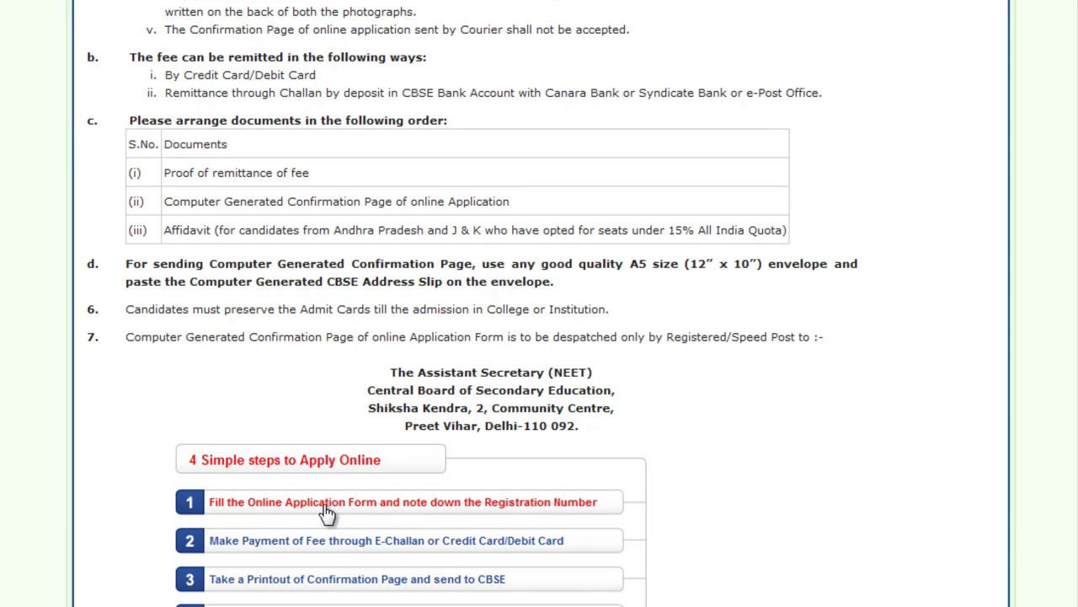
{"action": "left_click", "coordinate": [474, 506]}
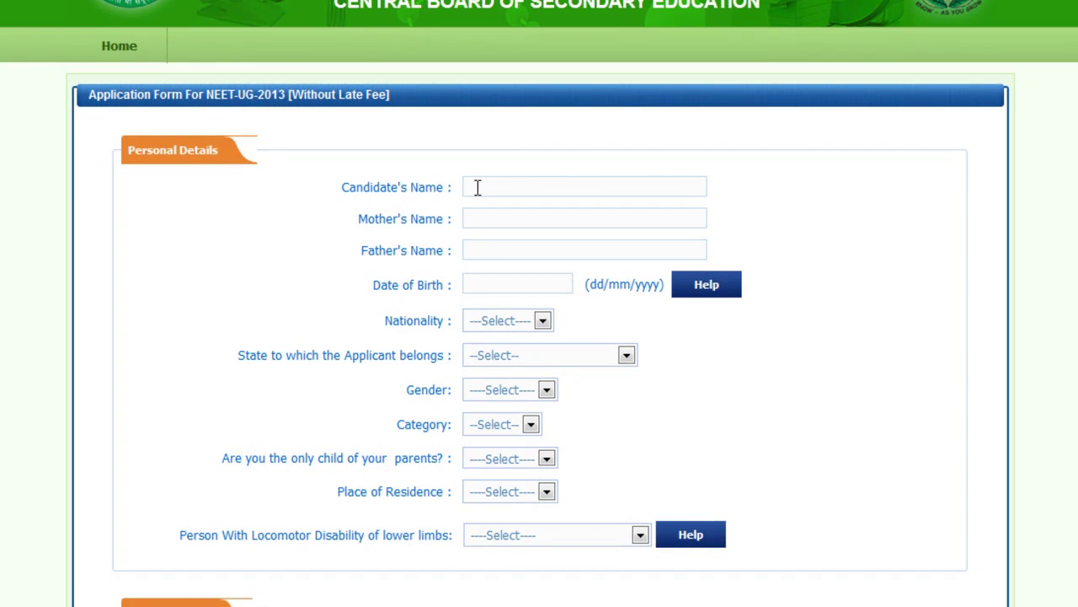
- Check the entry hints for the candidate's name, mother's name, father's name and date of birth fields
{"action": "left_click", "coordinate": [481, 187]}
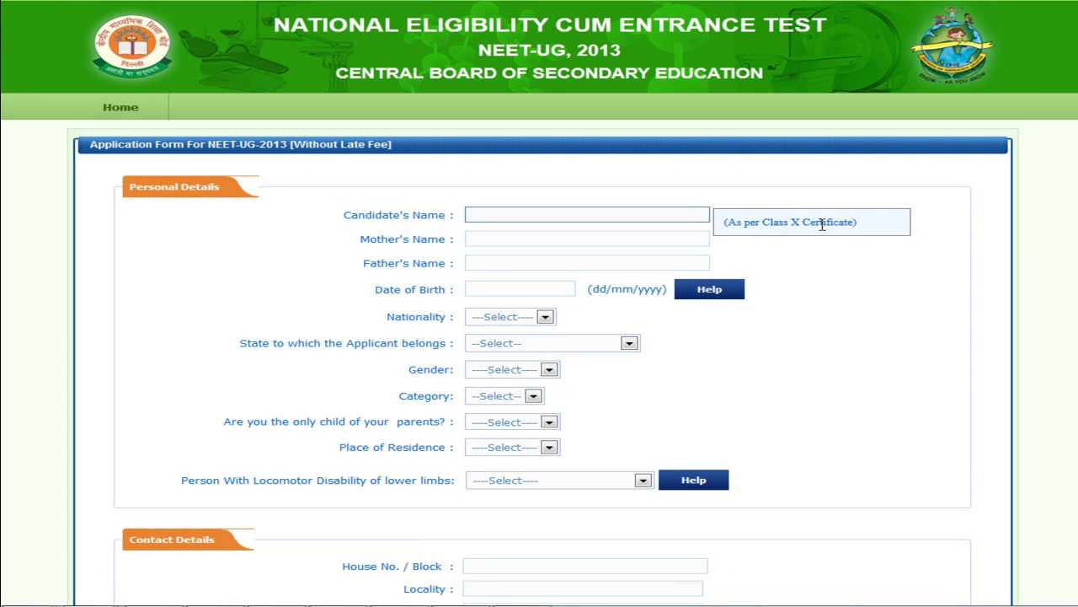
{"action": "left_click", "coordinate": [493, 239]}
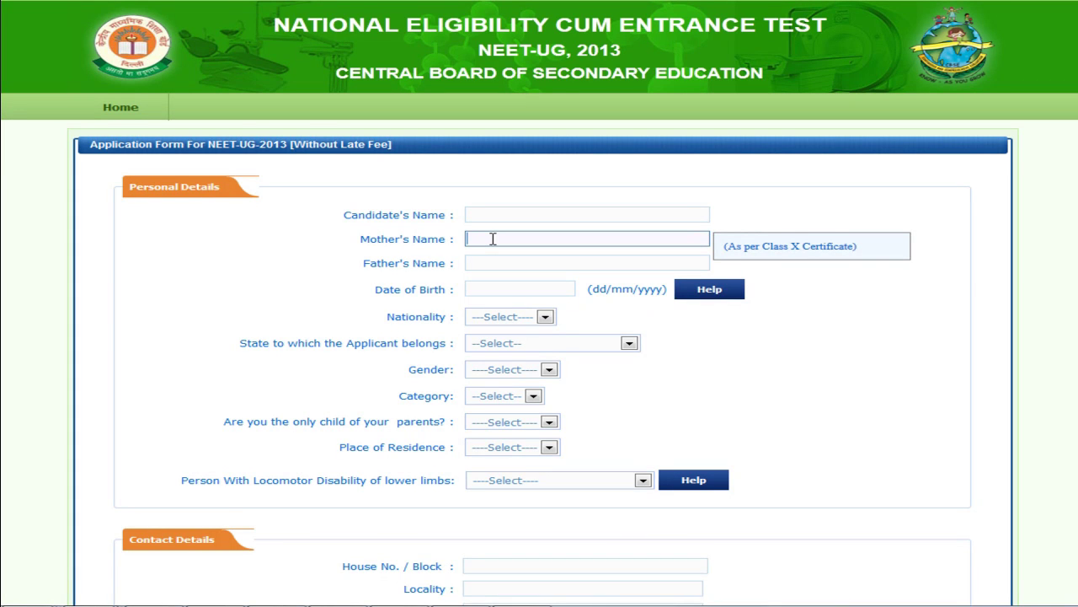
{"action": "left_click", "coordinate": [493, 264]}
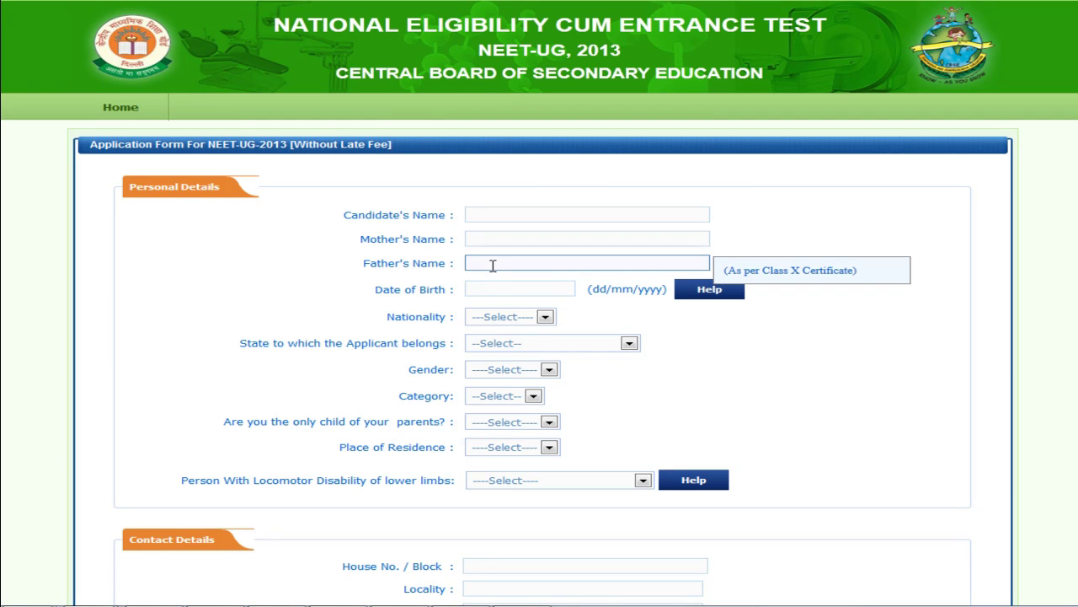
{"action": "left_click", "coordinate": [493, 287]}
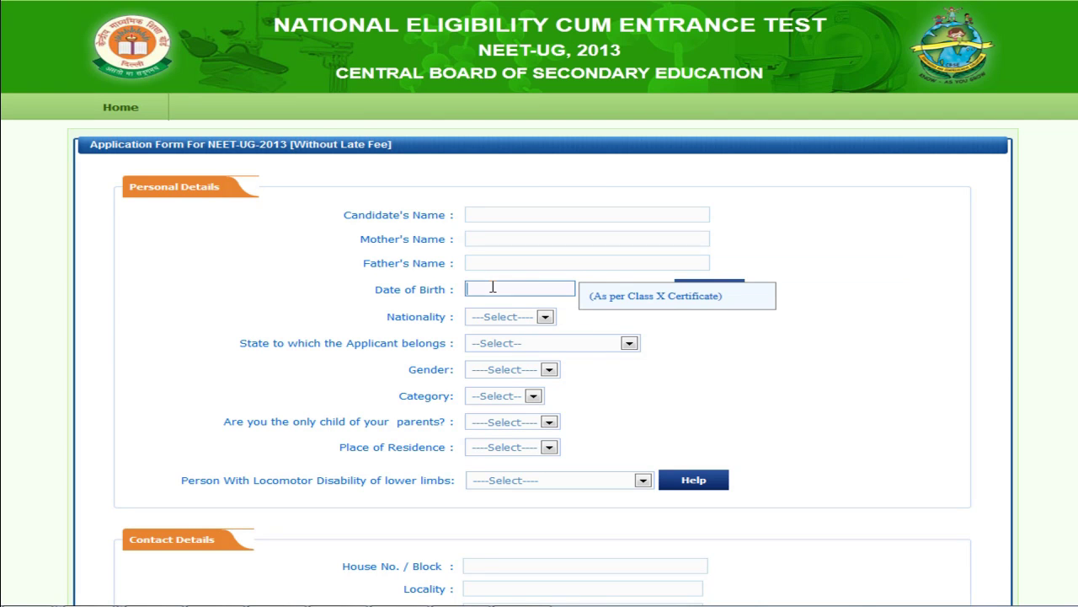
{"action": "left_click", "coordinate": [626, 324]}
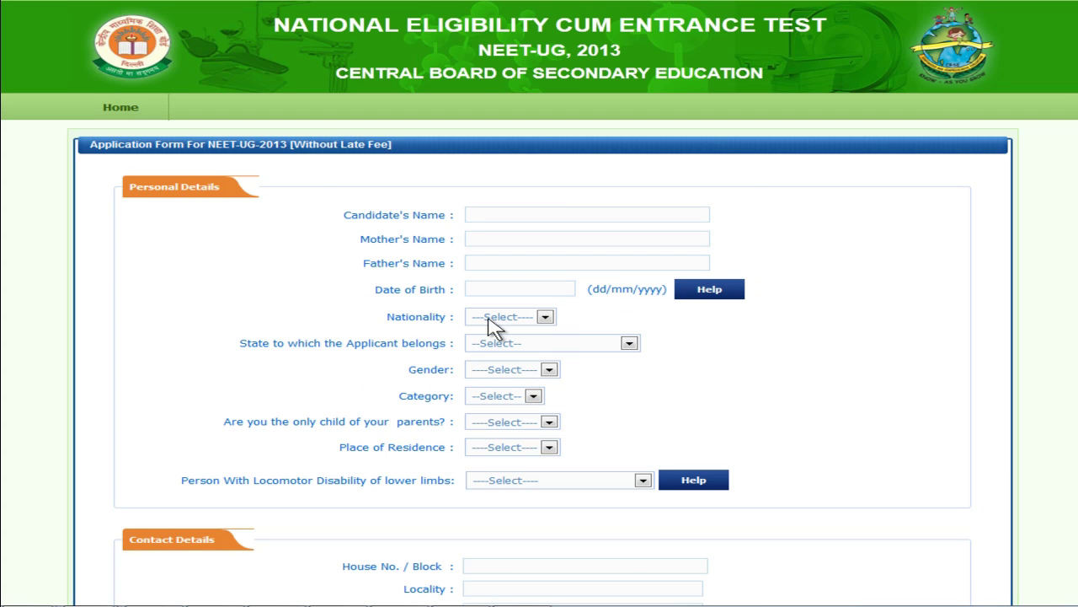
- View the available choices for nationality and for the state to which the applicant belongs, without selecting any
{"action": "left_click", "coordinate": [546, 317]}
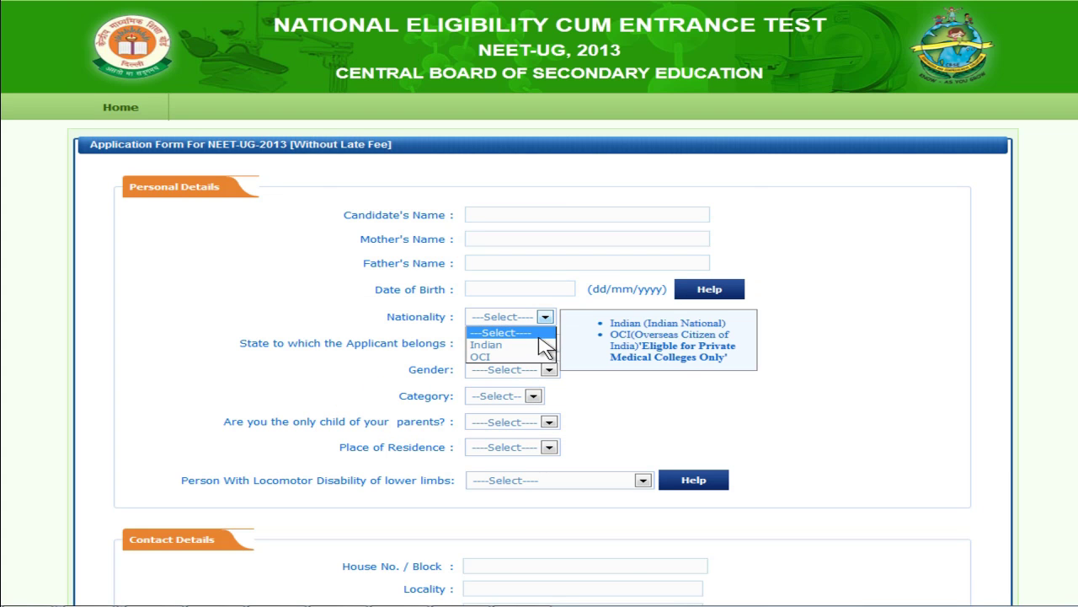
{"action": "left_click", "coordinate": [545, 318]}
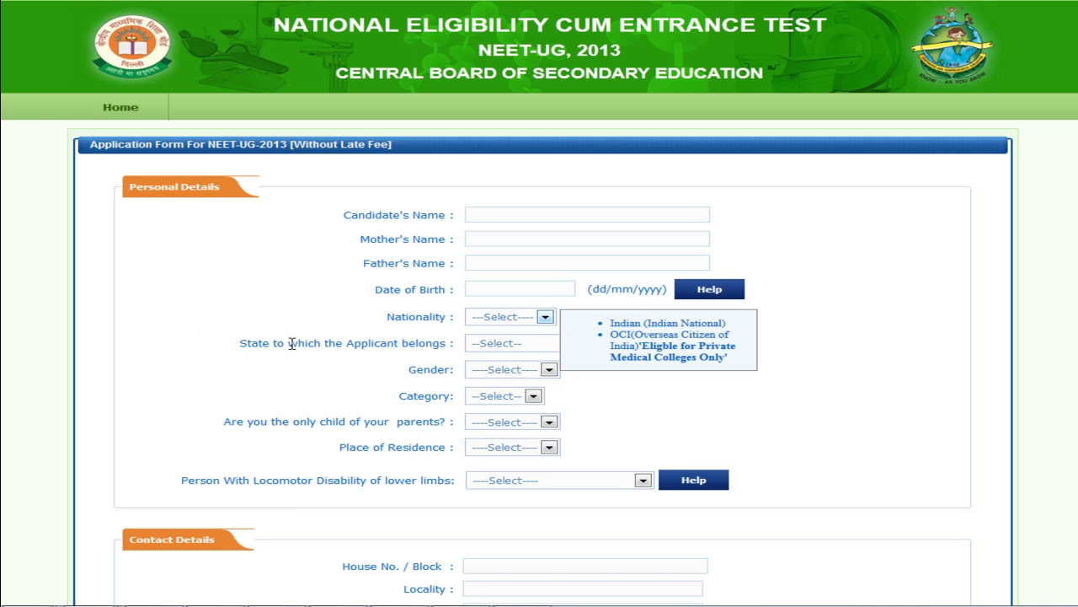
{"action": "left_click", "coordinate": [337, 346]}
{"action": "left_click", "coordinate": [629, 344]}
{"action": "left_click", "coordinate": [631, 348]}
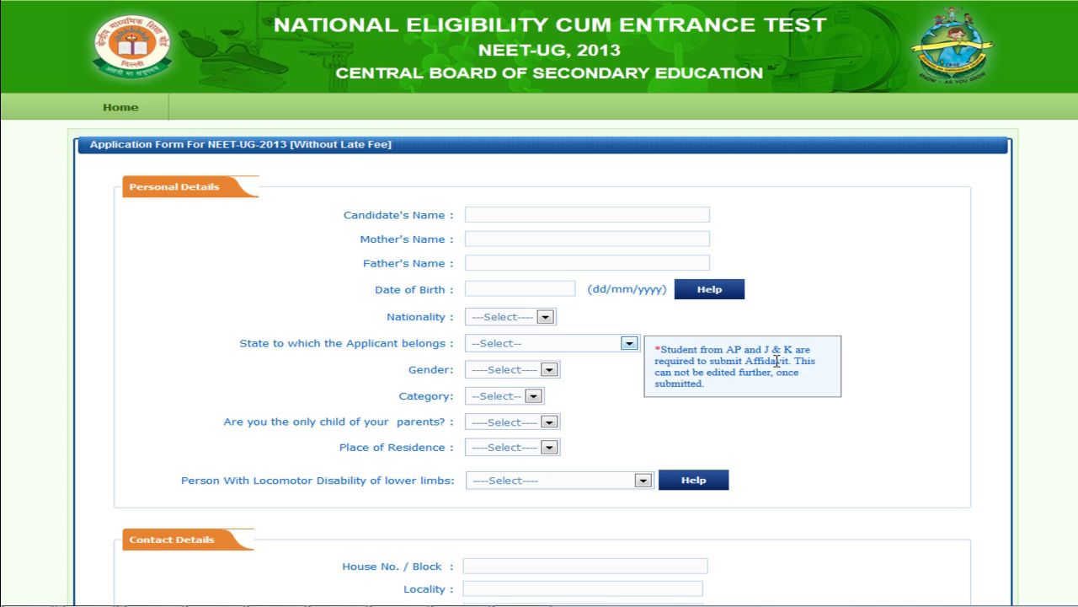
- View the available gender and category choices in the personal details, without selecting any
{"action": "left_click", "coordinate": [549, 371]}
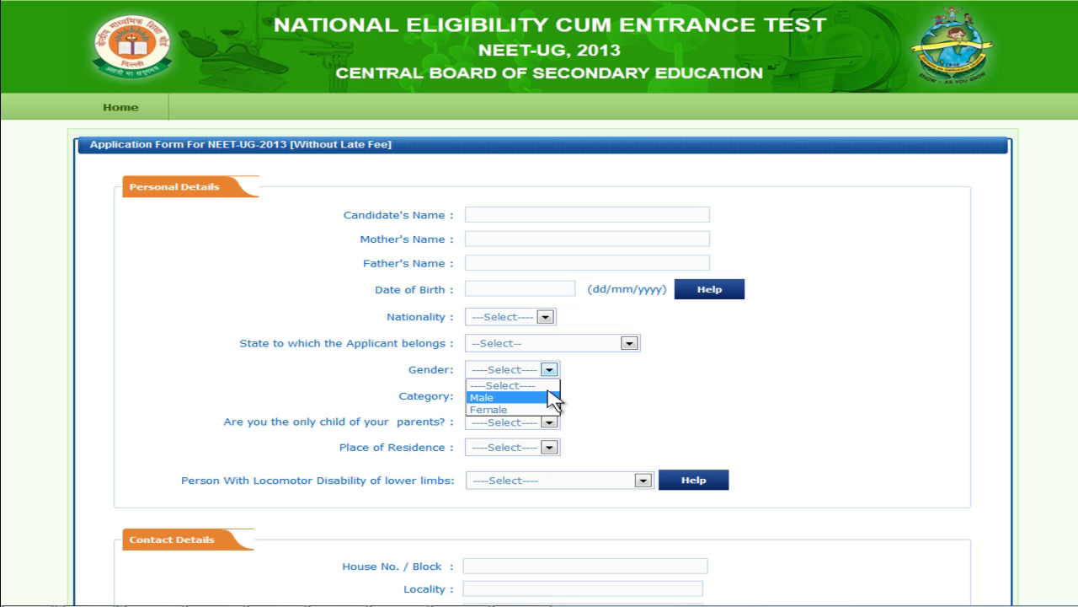
{"action": "left_click", "coordinate": [551, 385]}
{"action": "left_click", "coordinate": [534, 396]}
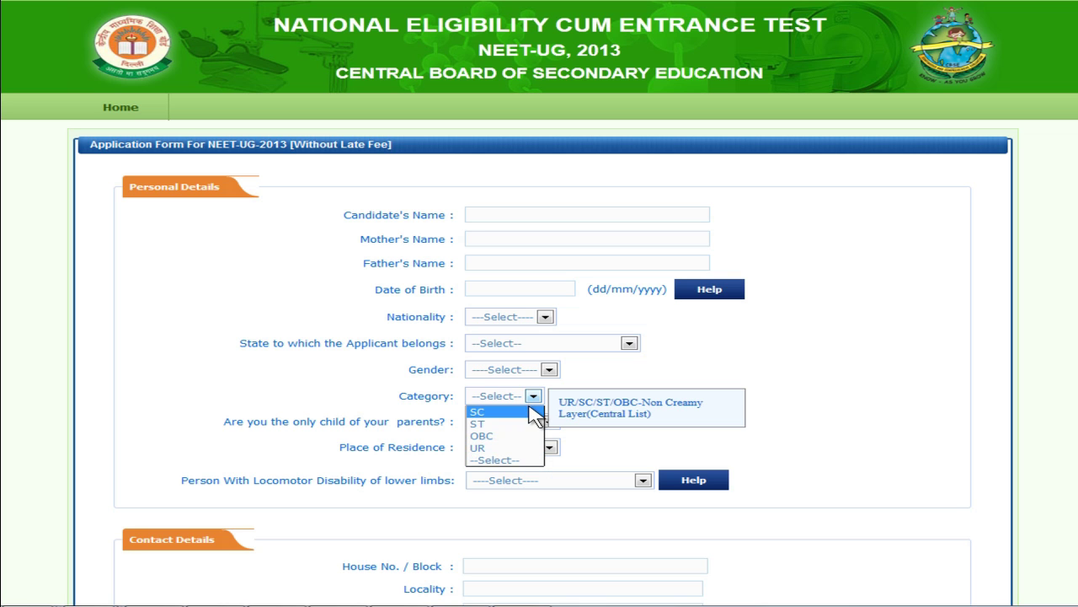
{"action": "left_click", "coordinate": [527, 401]}
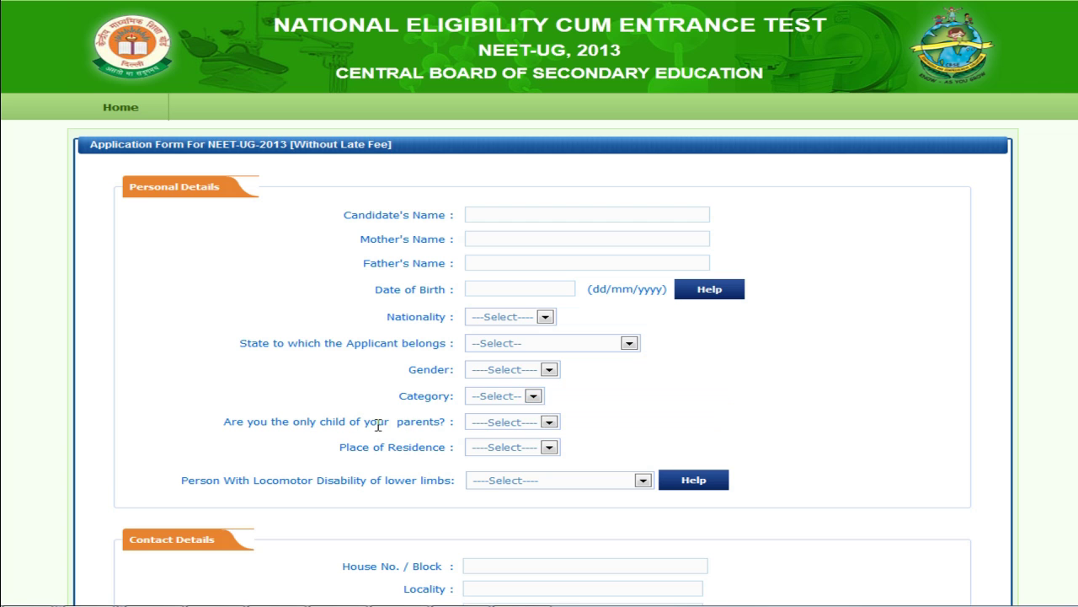
- View the choices for only child of parents, place of residence and locomotor disability of lower limbs, leaving them unselected
{"action": "left_click", "coordinate": [546, 422]}
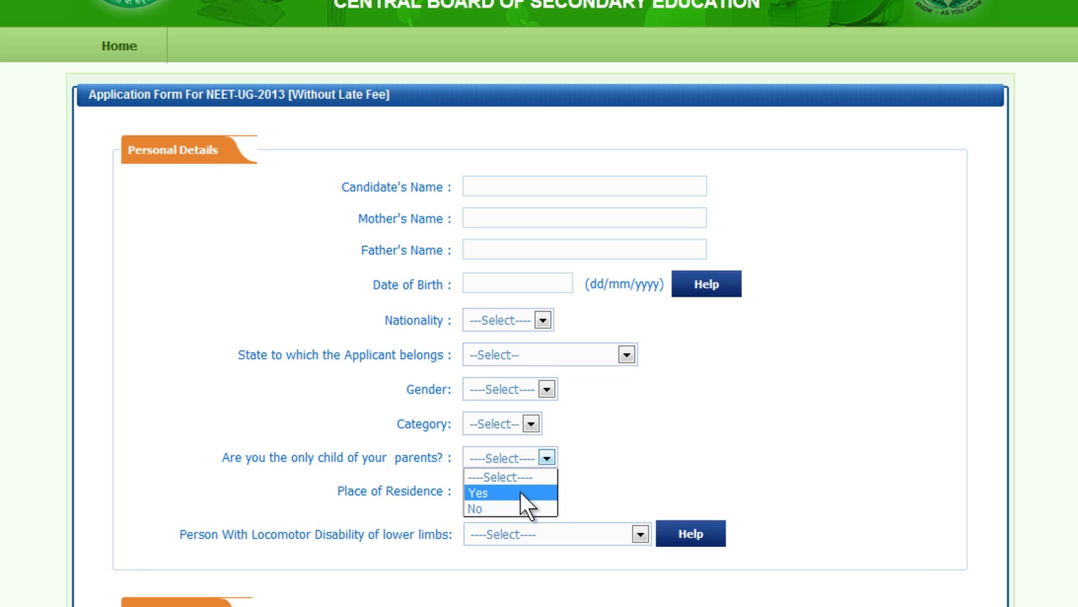
{"action": "left_click", "coordinate": [543, 474]}
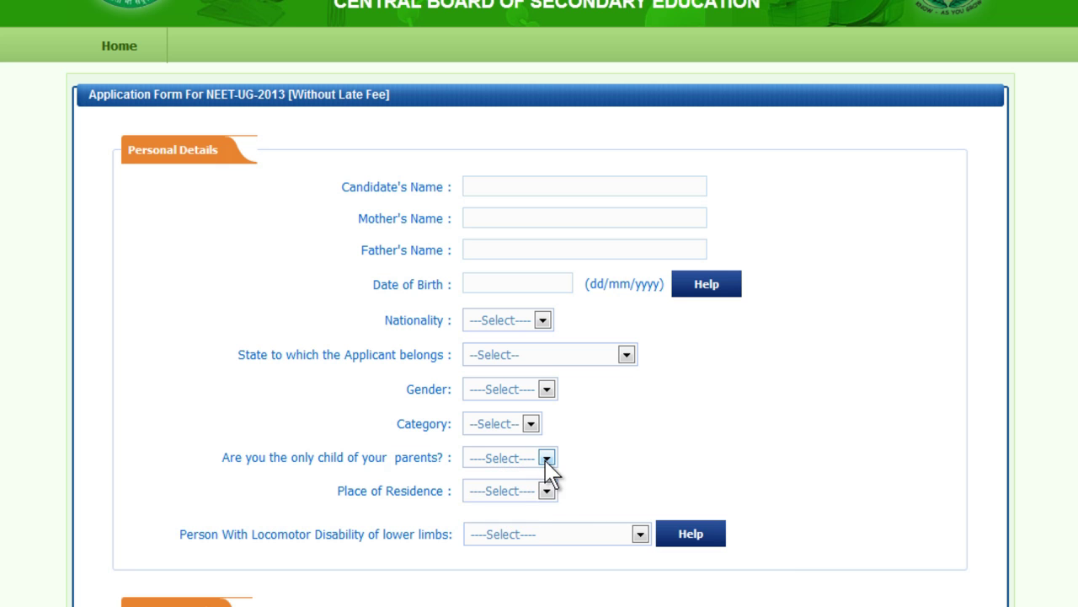
{"action": "left_click", "coordinate": [546, 491]}
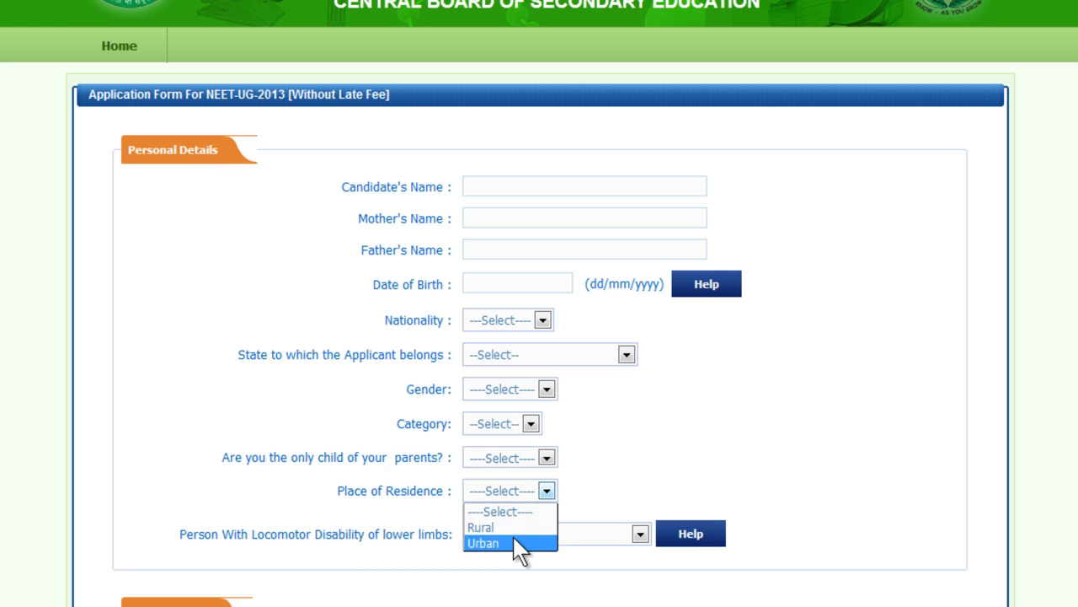
{"action": "left_click", "coordinate": [546, 492]}
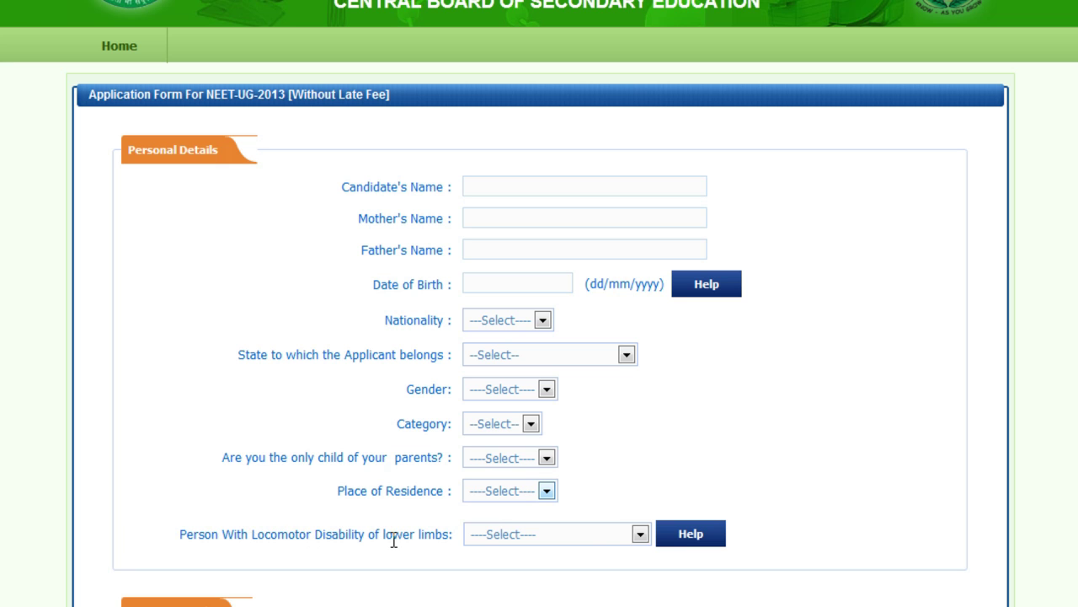
{"action": "left_click", "coordinate": [640, 536]}
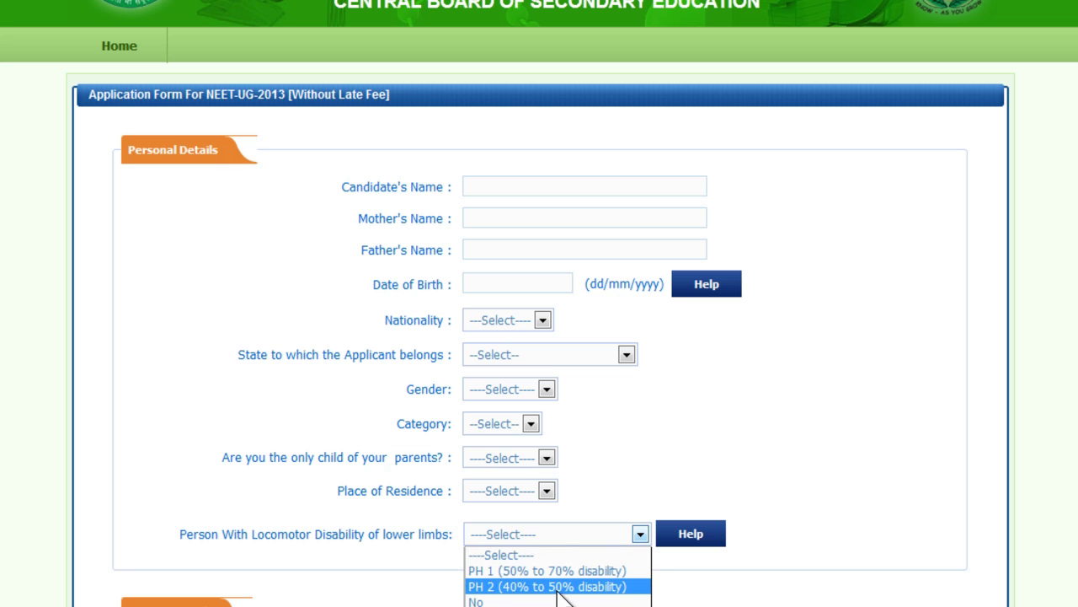
{"action": "left_click", "coordinate": [641, 537]}
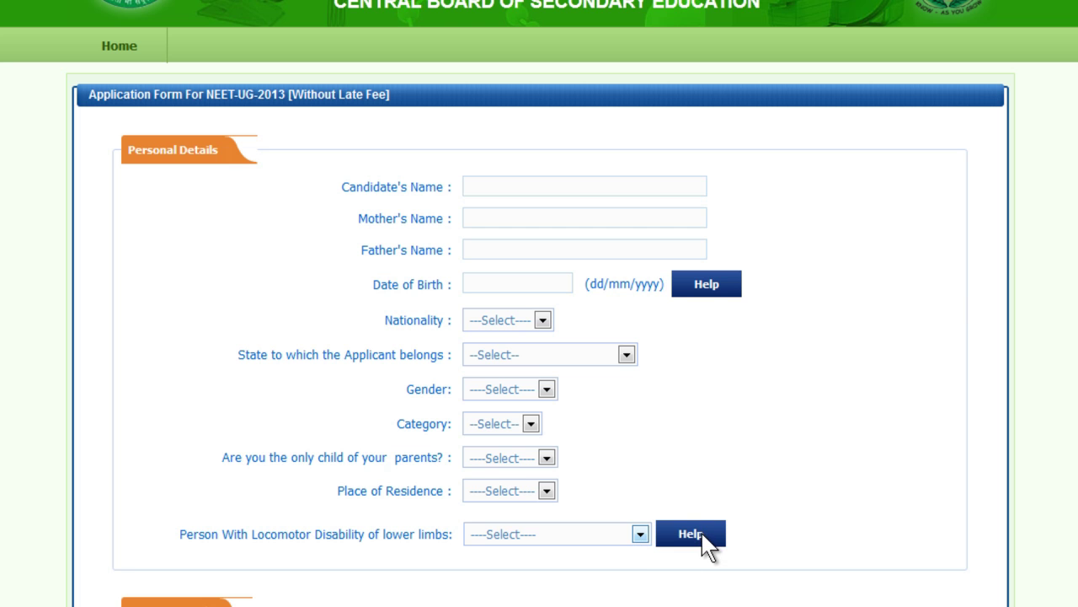
- Go through the house number, locality and city fields of the contact details and view the state choices
{"action": "scroll", "coordinate": [706, 546], "scroll_direction": "down", "scroll_amount": 4}
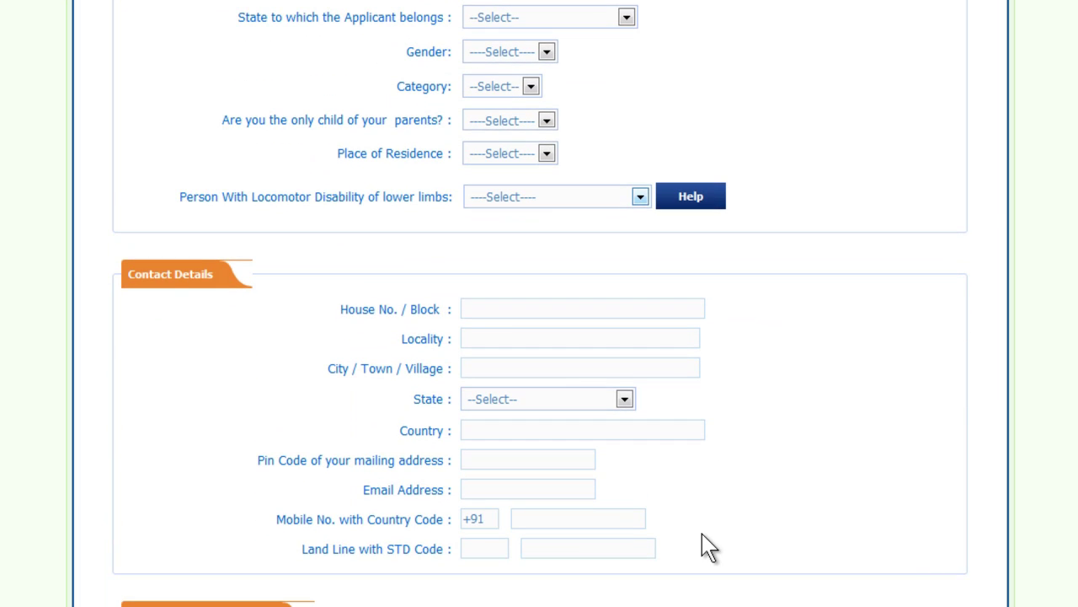
{"action": "left_click", "coordinate": [527, 307]}
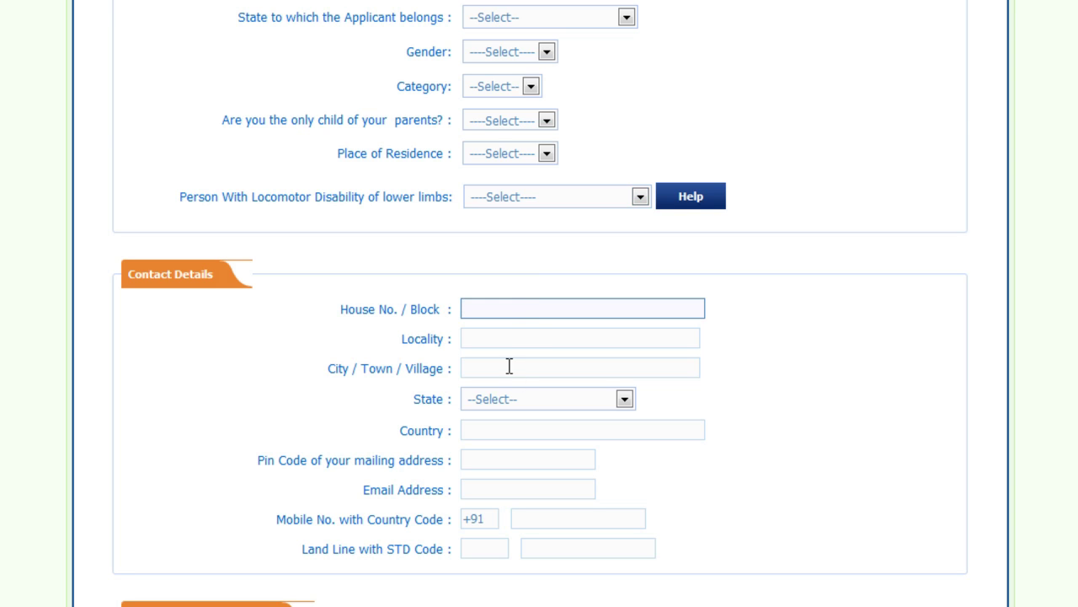
{"action": "left_click", "coordinate": [508, 335]}
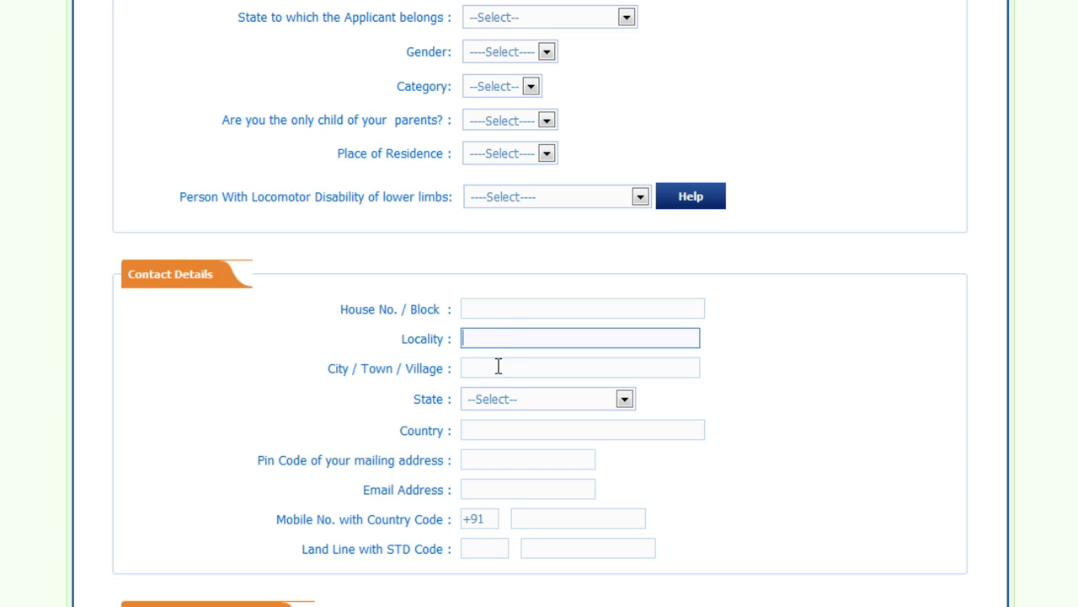
{"action": "left_click", "coordinate": [498, 365]}
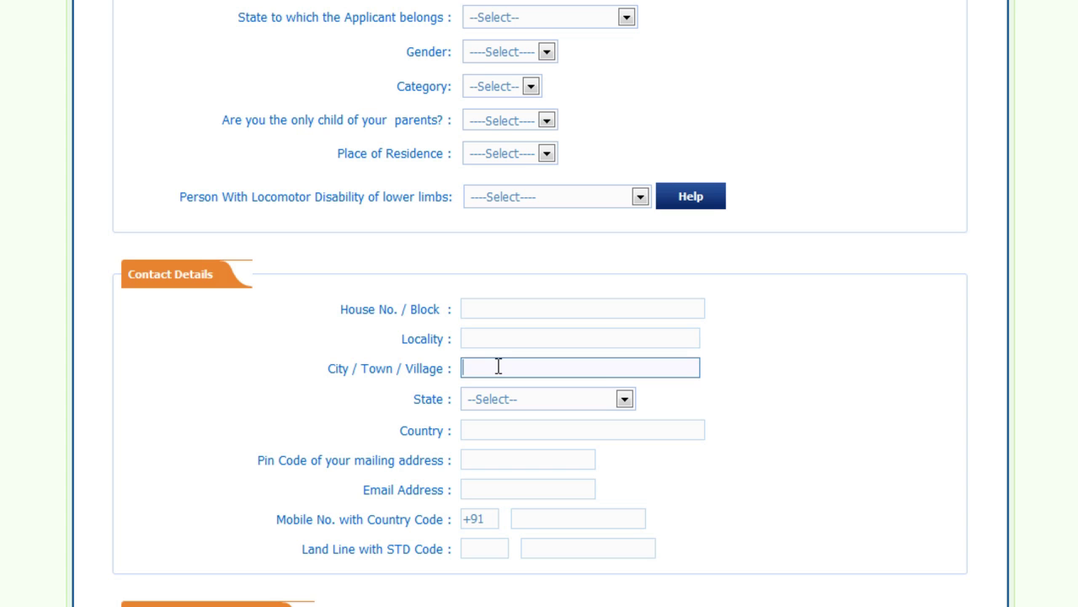
{"action": "left_click", "coordinate": [624, 399]}
{"action": "scroll", "coordinate": [595, 549], "scroll_direction": "up", "scroll_amount": 5}
{"action": "left_click", "coordinate": [632, 401]}
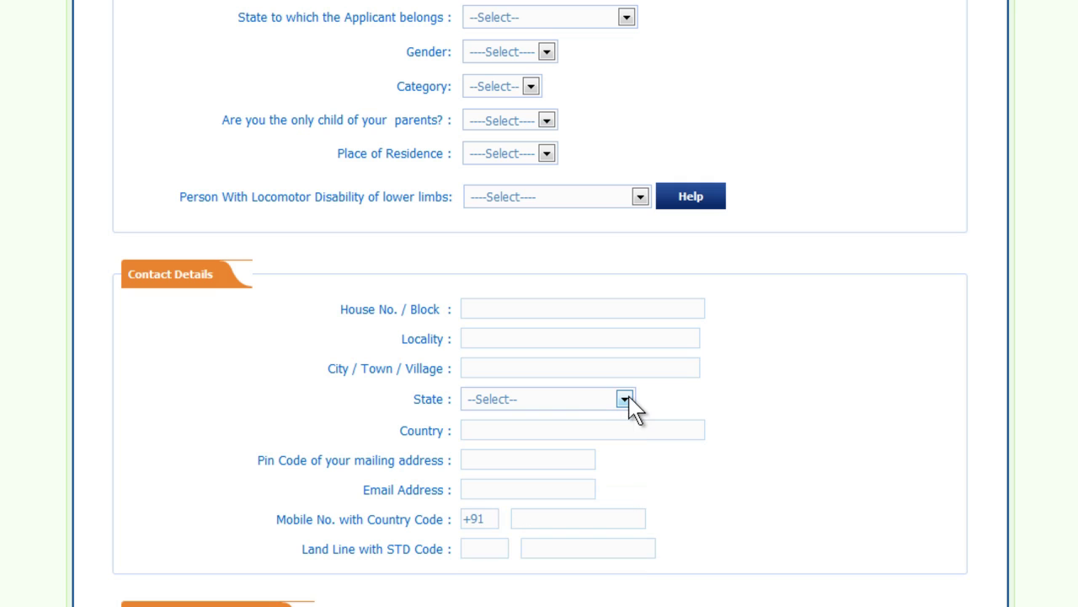
- Go through the country, pin code, email address, mobile number and landline STD code fields, leaving them empty
{"action": "left_click", "coordinate": [594, 420]}
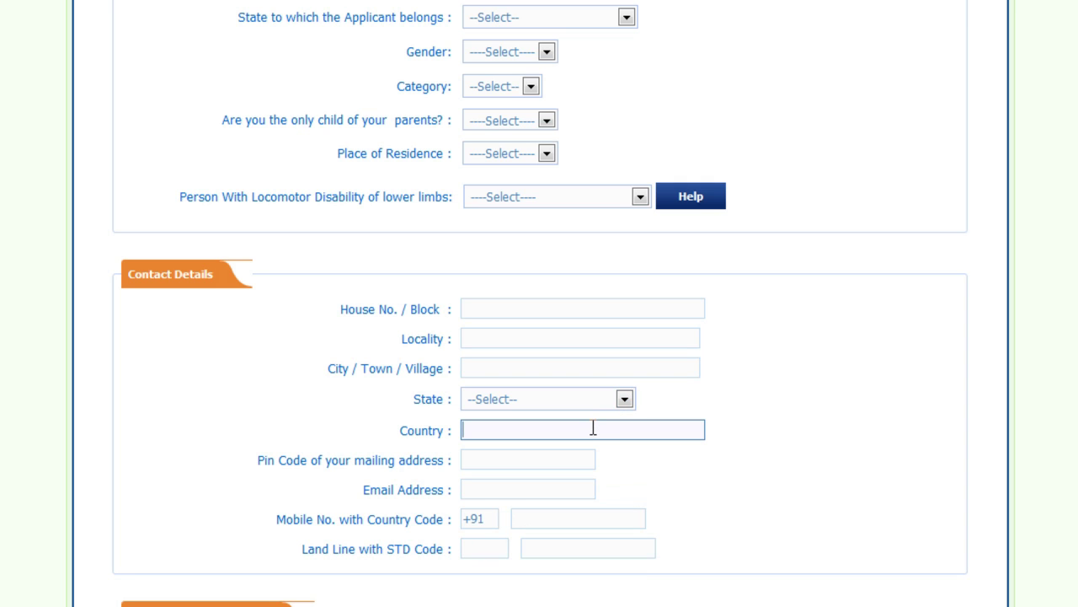
{"action": "left_click", "coordinate": [483, 459]}
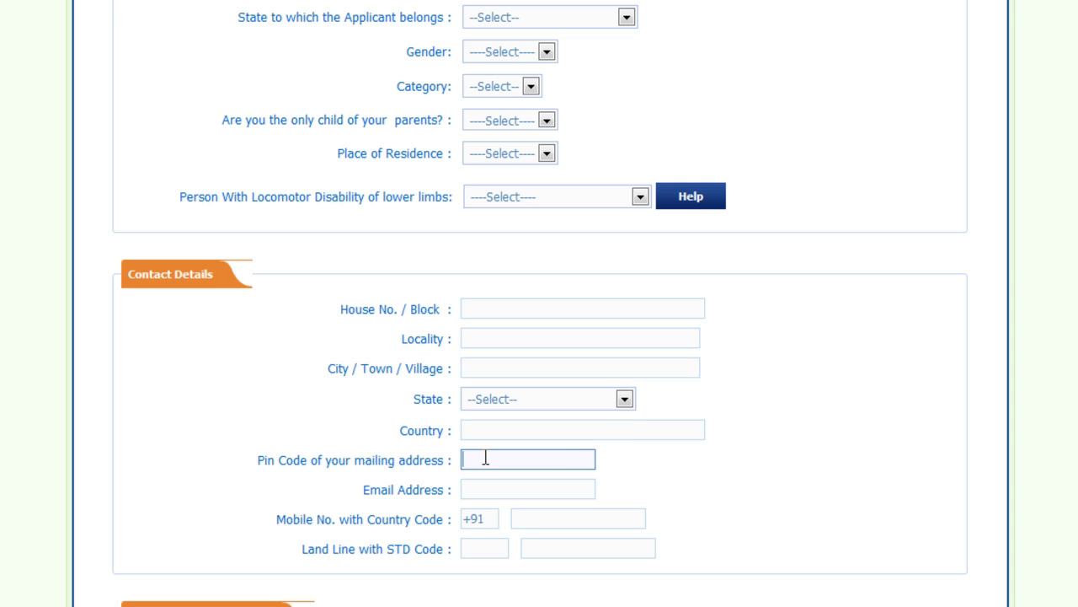
{"action": "left_click", "coordinate": [496, 489]}
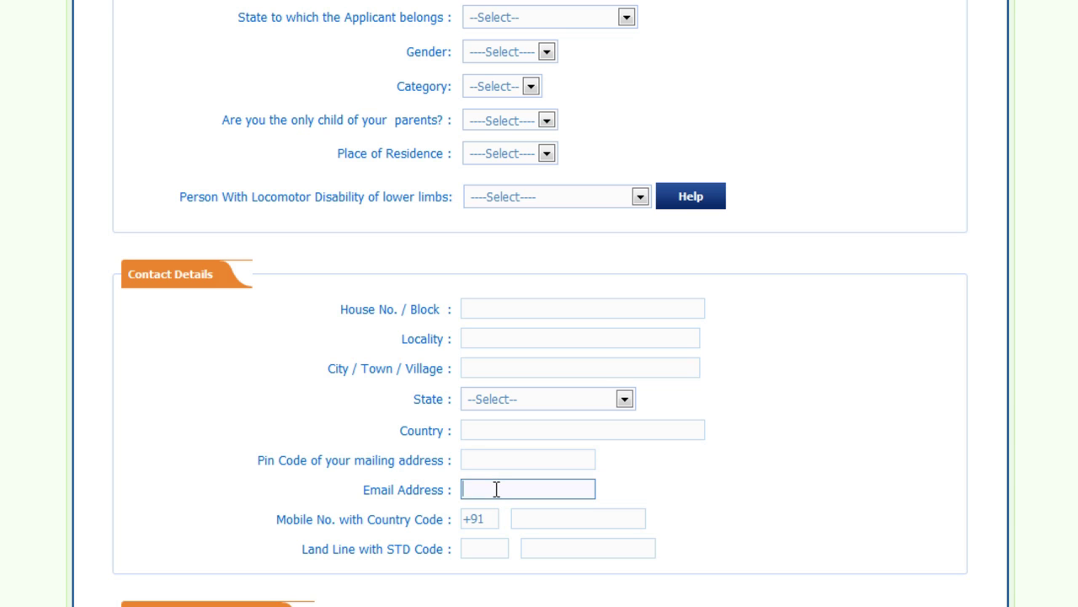
{"action": "left_click", "coordinate": [556, 519]}
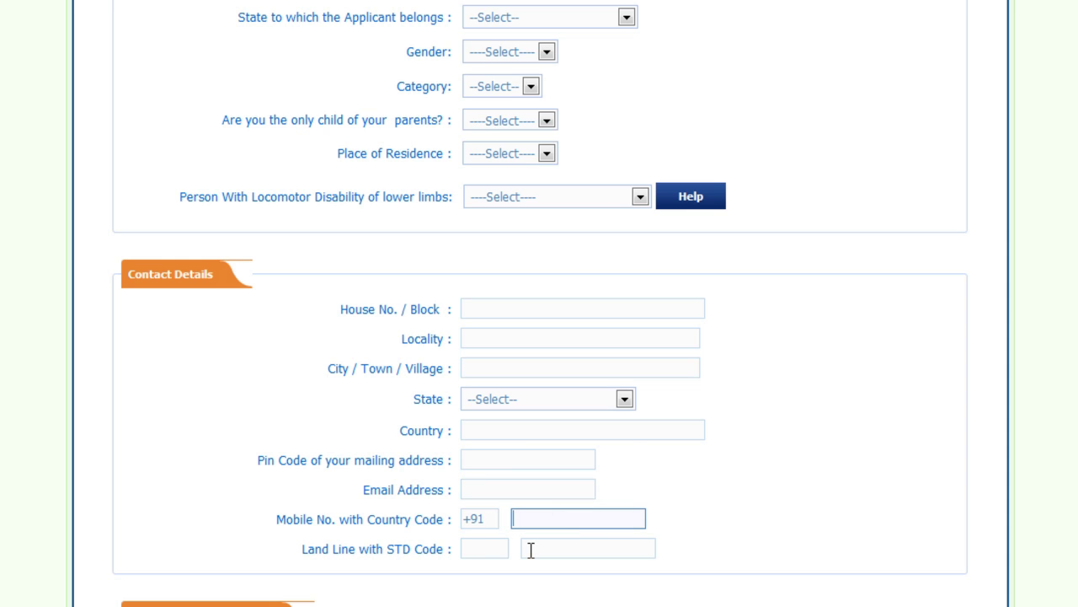
{"action": "left_click", "coordinate": [471, 549]}
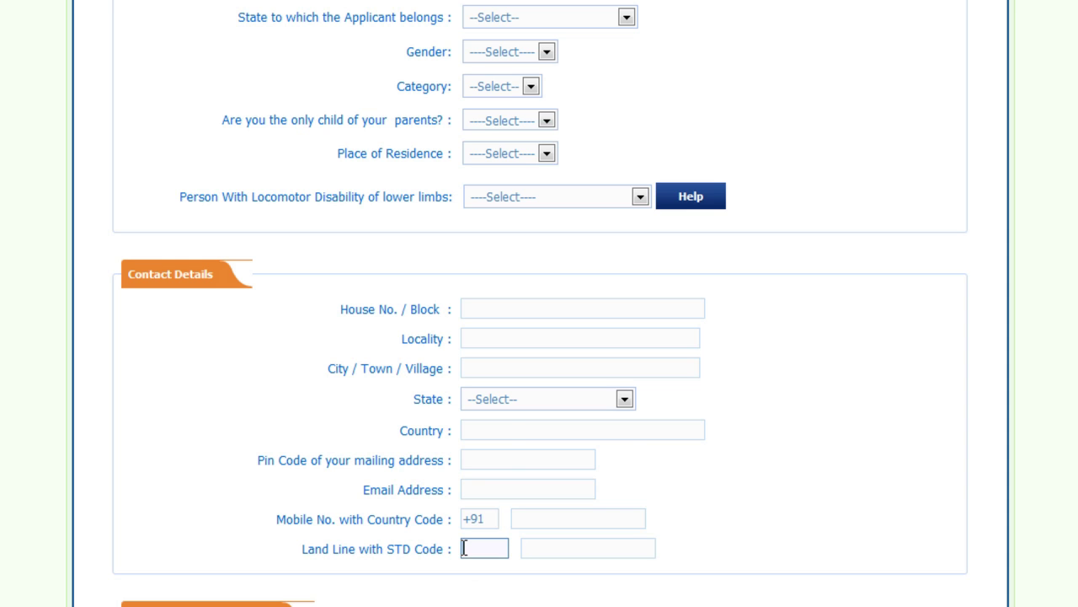
- View the qualification and annual income choices for the father or guardian in the parents' details, without selecting any
{"action": "scroll", "coordinate": [500, 426], "scroll_direction": "up", "scroll_amount": 3}
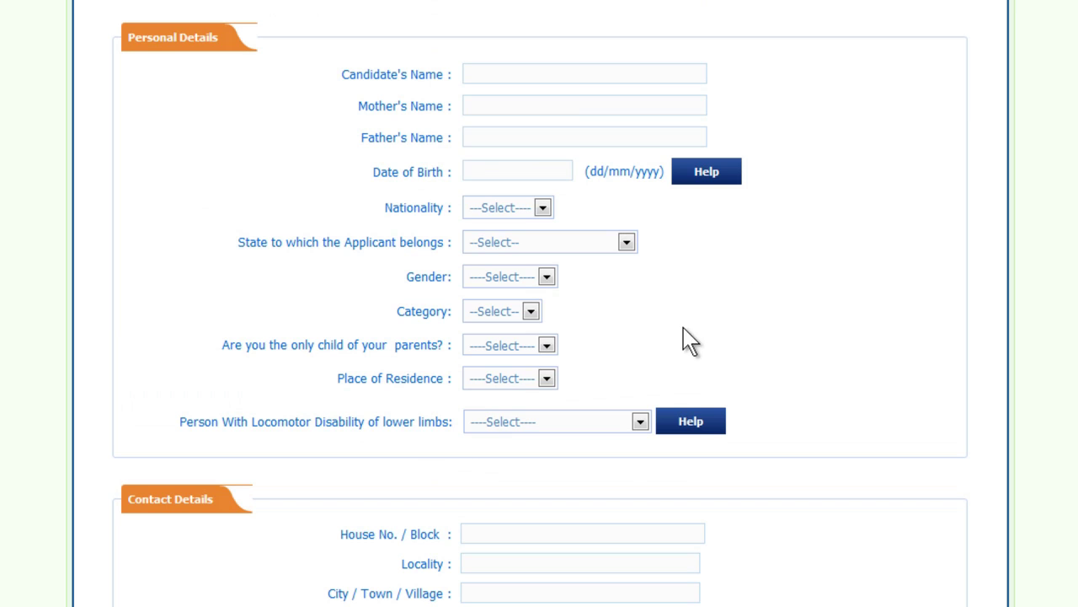
{"action": "scroll", "coordinate": [303, 446], "scroll_direction": "down", "scroll_amount": 3}
{"action": "scroll", "coordinate": [305, 448], "scroll_direction": "down", "scroll_amount": 1}
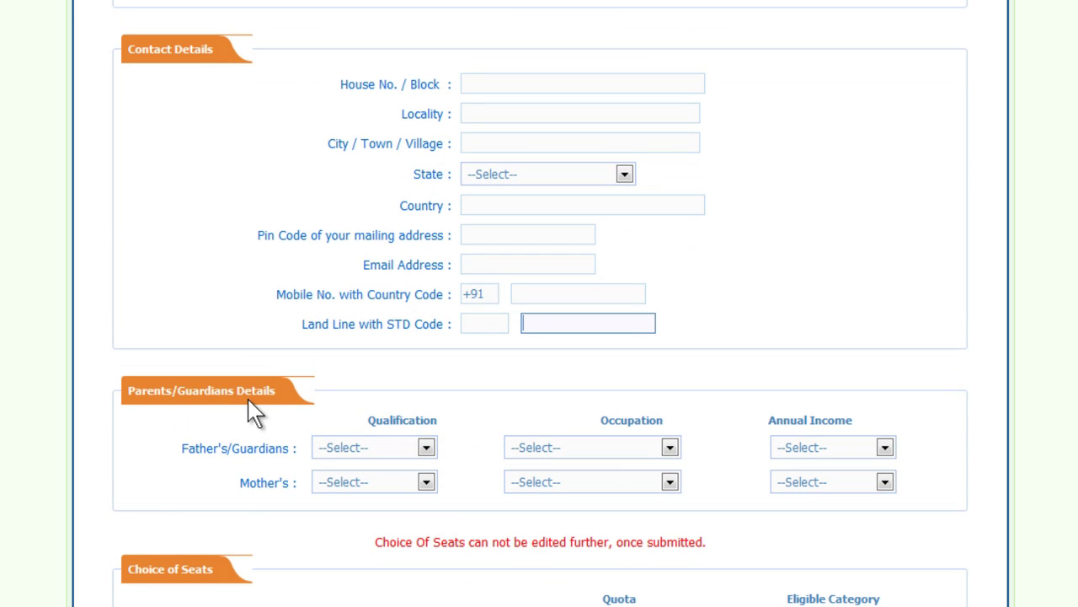
{"action": "left_click", "coordinate": [426, 448]}
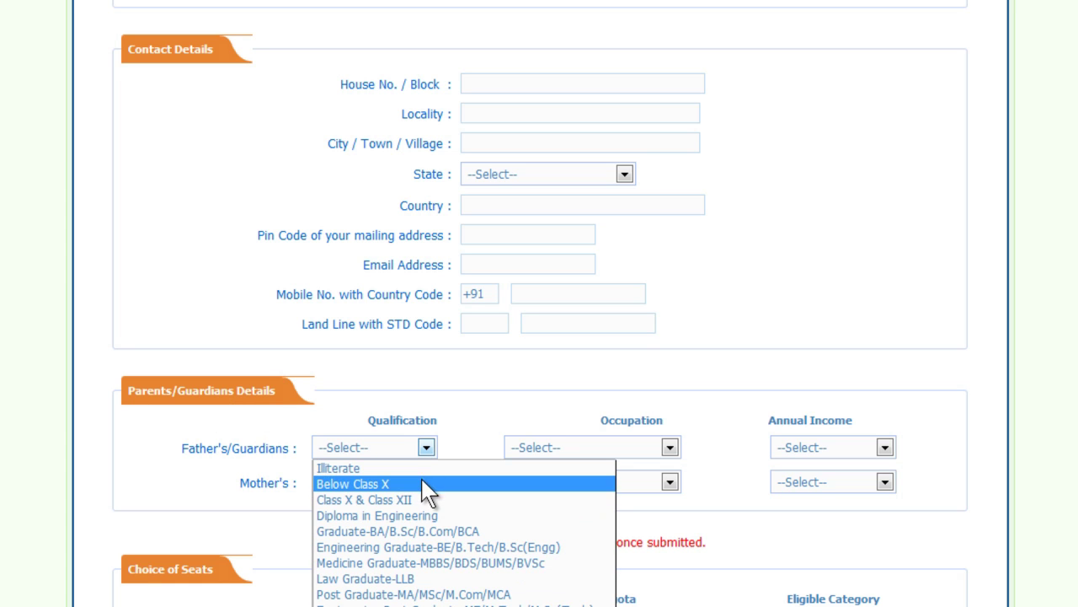
{"action": "left_click", "coordinate": [426, 455]}
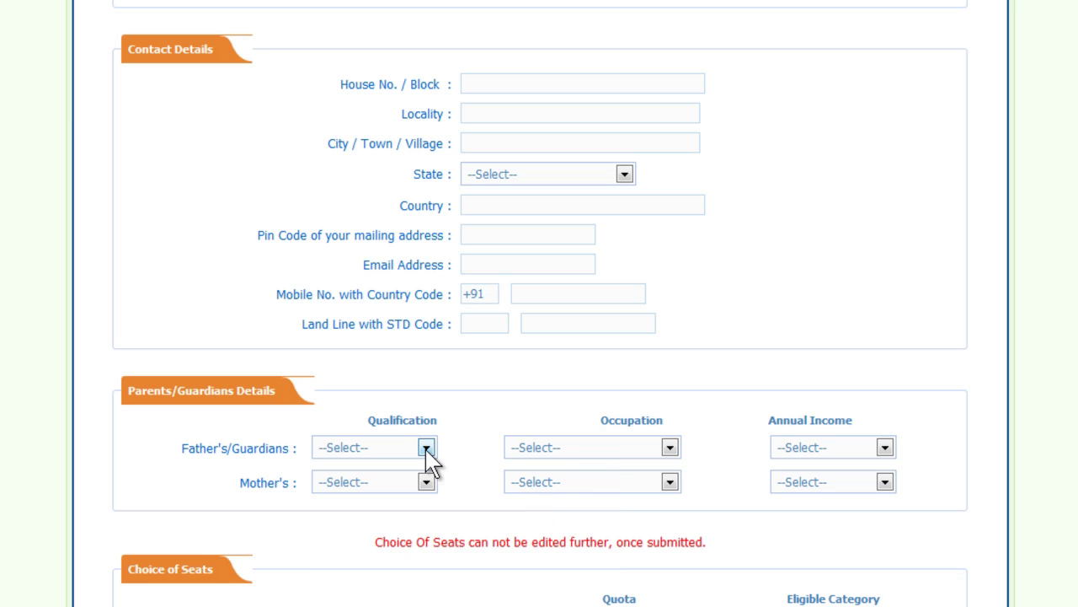
{"action": "left_click", "coordinate": [885, 450]}
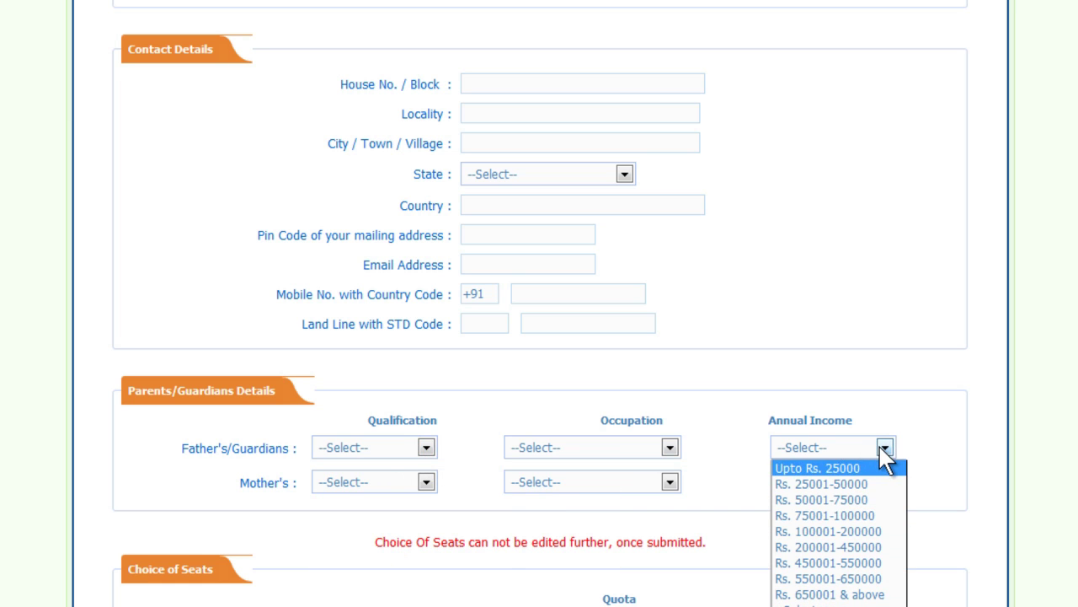
{"action": "left_click", "coordinate": [883, 449]}
- View the mother's qualification, occupation and annual income choices, leaving them unselected
{"action": "left_click", "coordinate": [423, 482]}
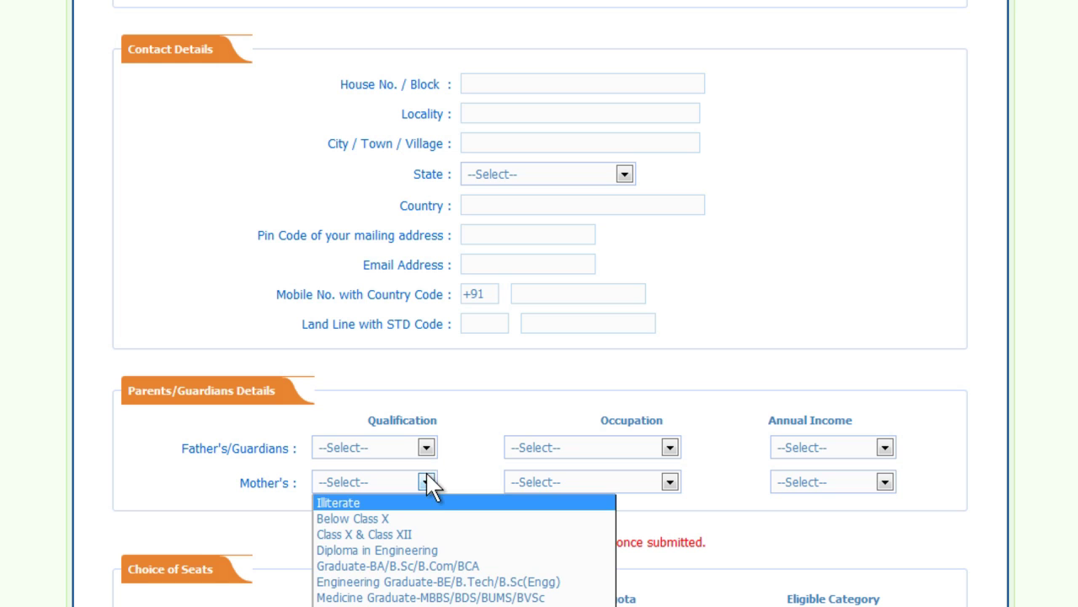
{"action": "left_click", "coordinate": [431, 483]}
{"action": "left_click", "coordinate": [670, 484]}
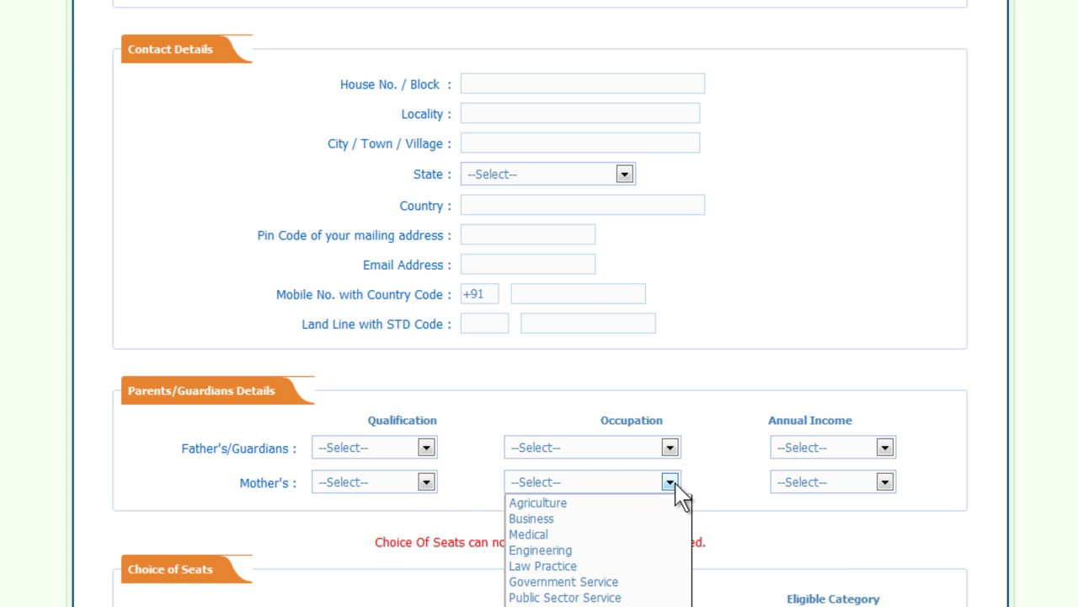
{"action": "left_click", "coordinate": [885, 482]}
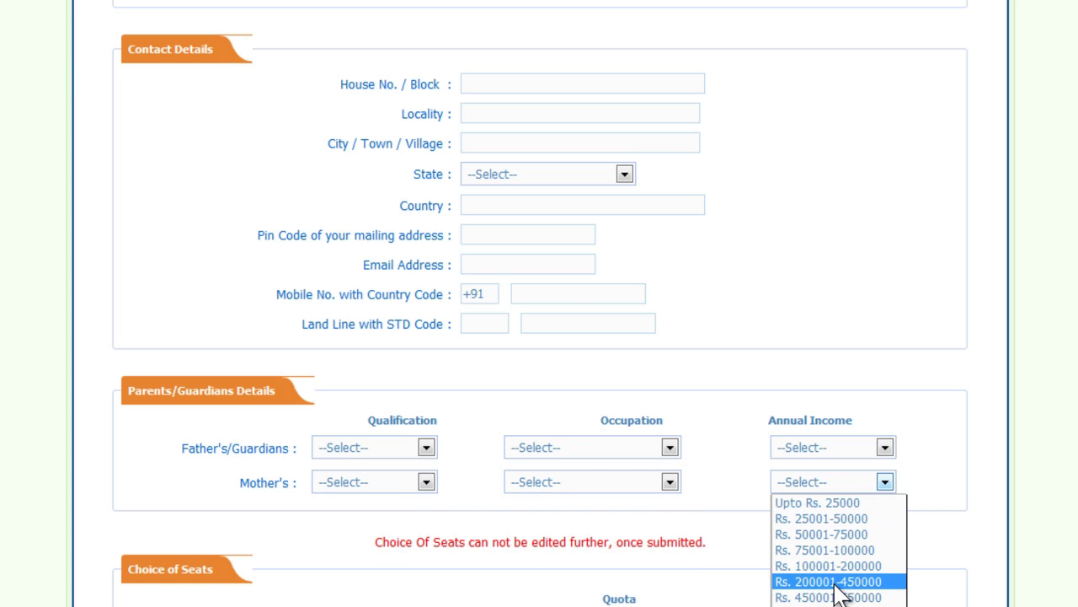
{"action": "left_click", "coordinate": [885, 482]}
- Set the mother's occupation to Government Service and view her annual income choices without selecting one
{"action": "left_click", "coordinate": [671, 482]}
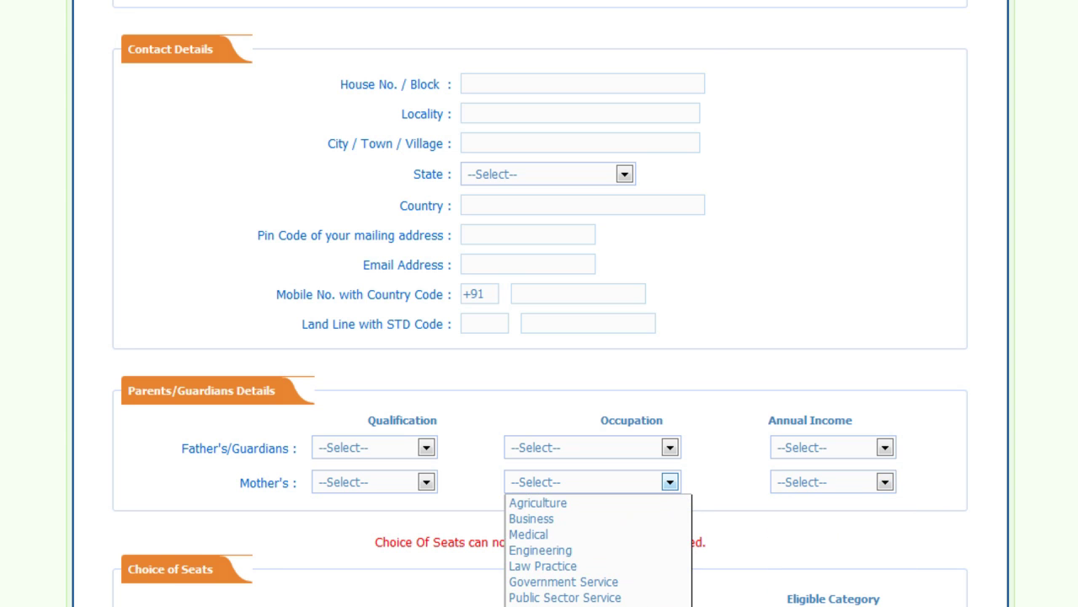
{"action": "left_click", "coordinate": [563, 581]}
{"action": "left_click", "coordinate": [885, 482]}
{"action": "left_click", "coordinate": [880, 484]}
{"action": "left_click", "coordinate": [878, 484]}
{"action": "left_click", "coordinate": [887, 485]}
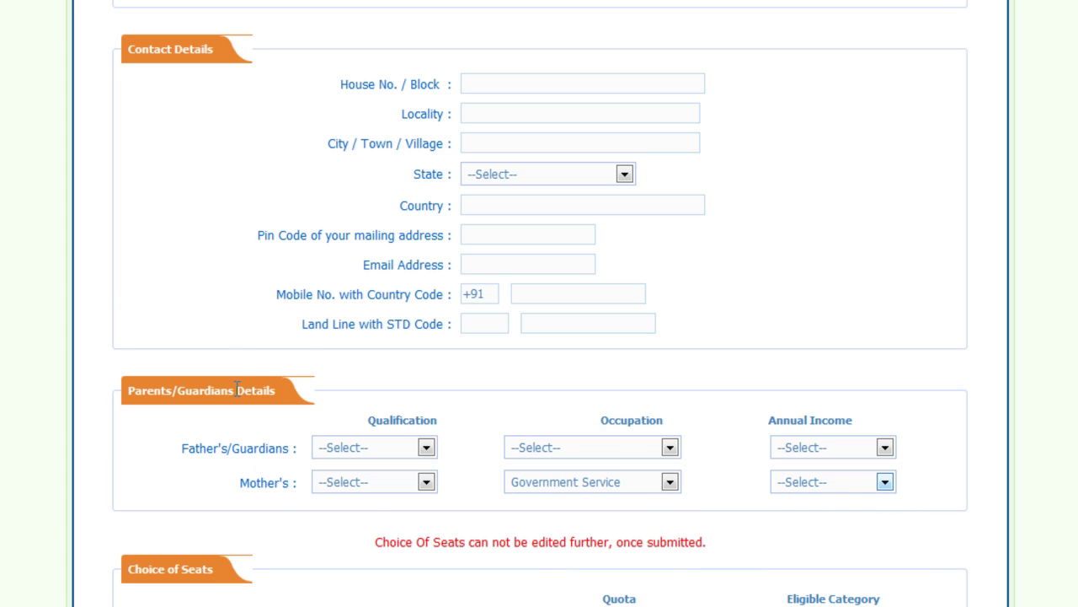
- View the choices for the All India Quota under Choice of Seats, without selecting one
{"action": "scroll", "coordinate": [238, 396], "scroll_direction": "down", "scroll_amount": 5}
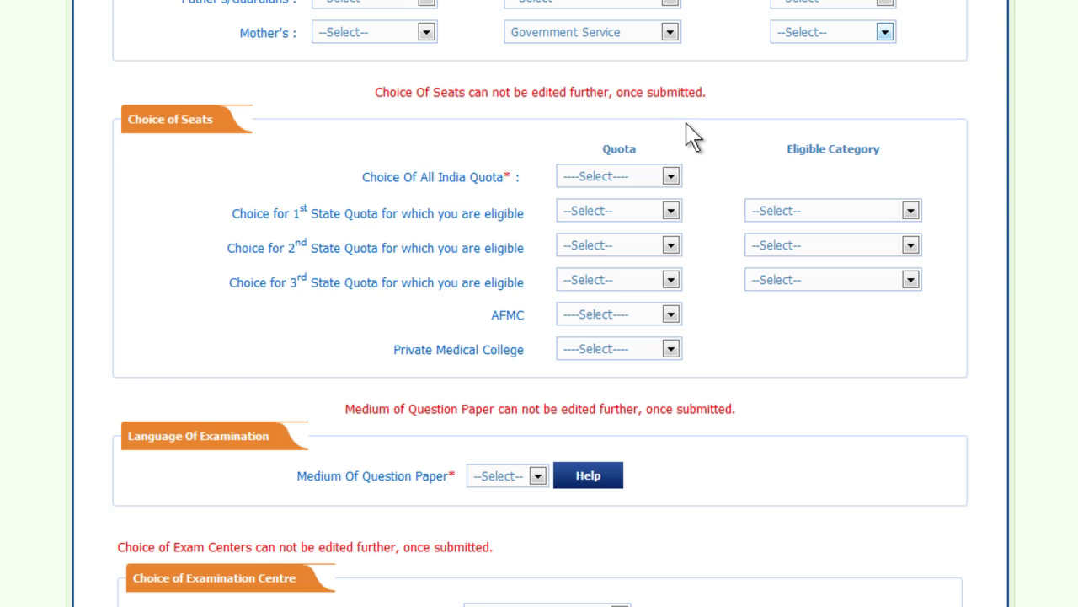
{"action": "left_click", "coordinate": [670, 176]}
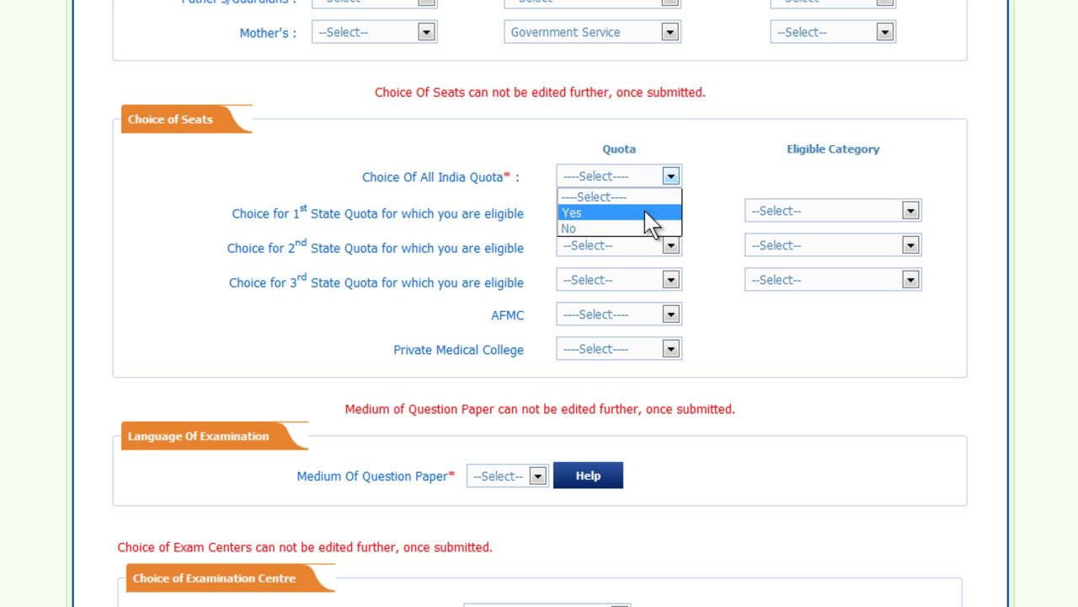
{"action": "left_click", "coordinate": [671, 175]}
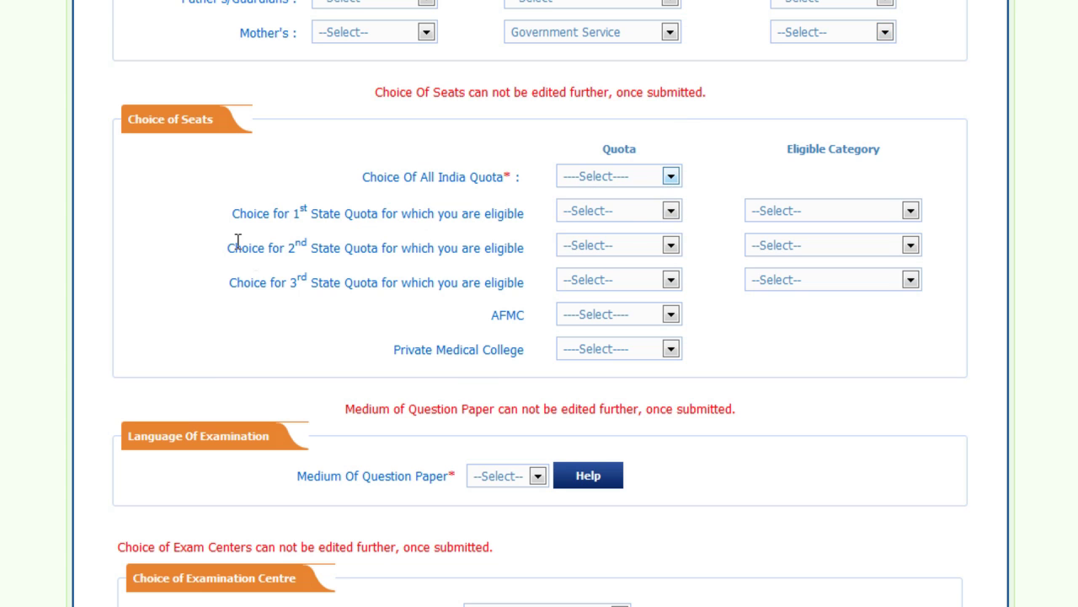
- View the states offered for the 1st, 2nd and 3rd State Quota choices, leaving each unselected
{"action": "left_click", "coordinate": [672, 211]}
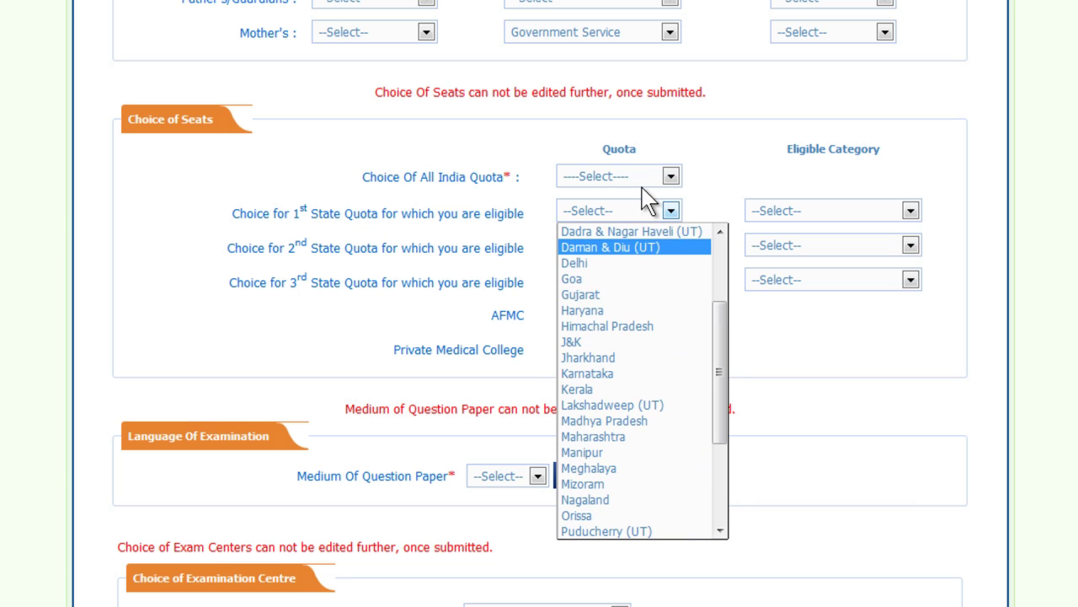
{"action": "left_click", "coordinate": [667, 211]}
{"action": "left_click", "coordinate": [671, 245]}
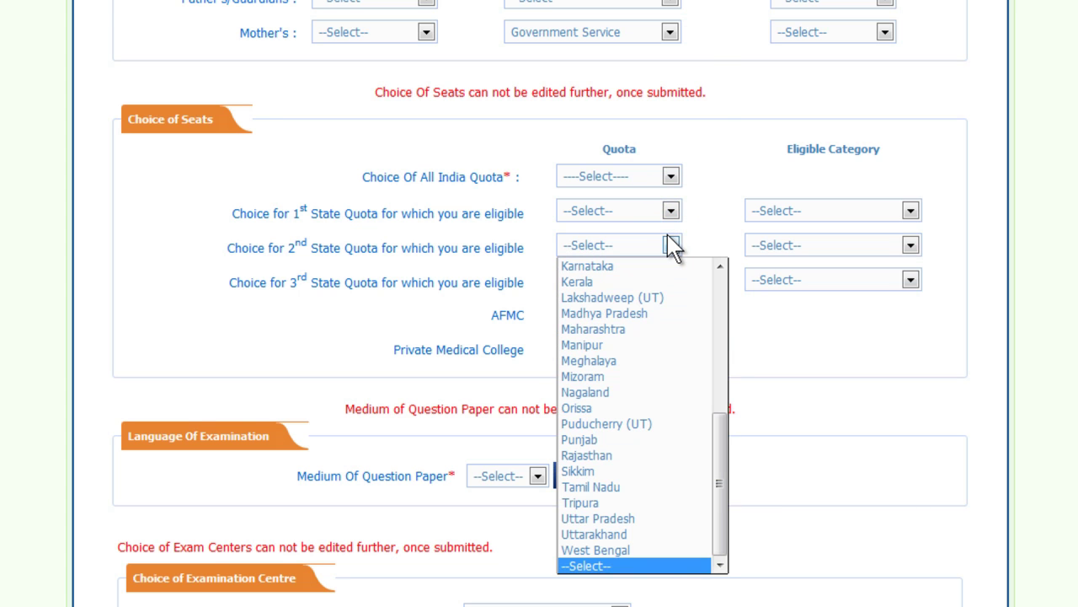
{"action": "left_click", "coordinate": [671, 245]}
{"action": "left_click", "coordinate": [677, 284]}
{"action": "left_click", "coordinate": [676, 287]}
- View the AFMC and Private Medical College choices, leaving both unselected
{"action": "left_click", "coordinate": [673, 315]}
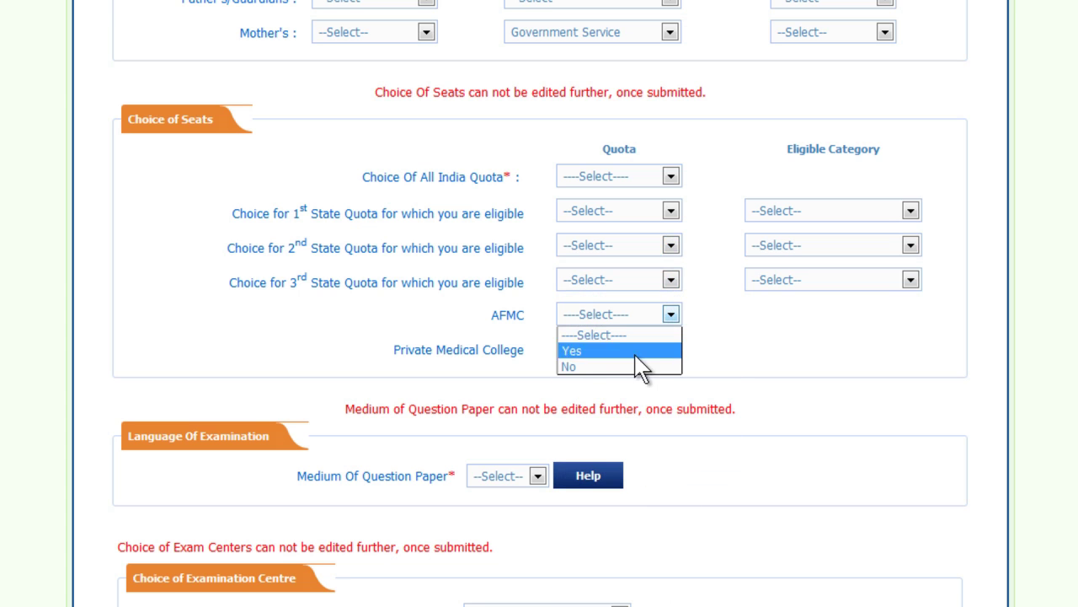
{"action": "left_click", "coordinate": [671, 314]}
{"action": "left_click", "coordinate": [672, 348]}
{"action": "left_click", "coordinate": [671, 355]}
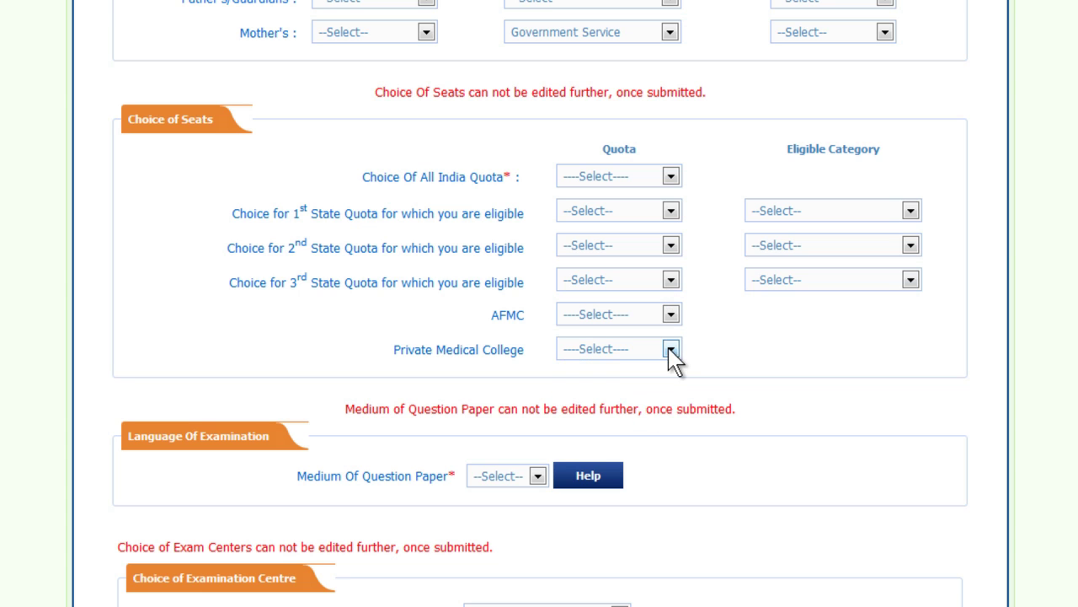
- View the eligible category choices for the 1st and 2nd State Quota, without selecting any
{"action": "left_click", "coordinate": [910, 213]}
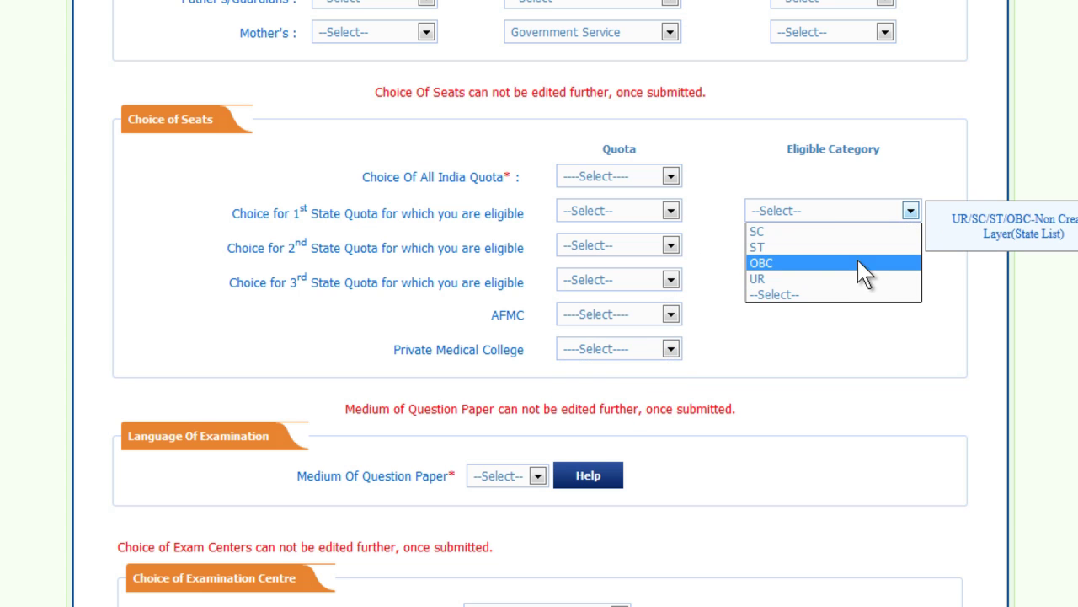
{"action": "left_click", "coordinate": [910, 213]}
{"action": "left_click", "coordinate": [910, 246]}
{"action": "left_click", "coordinate": [910, 247]}
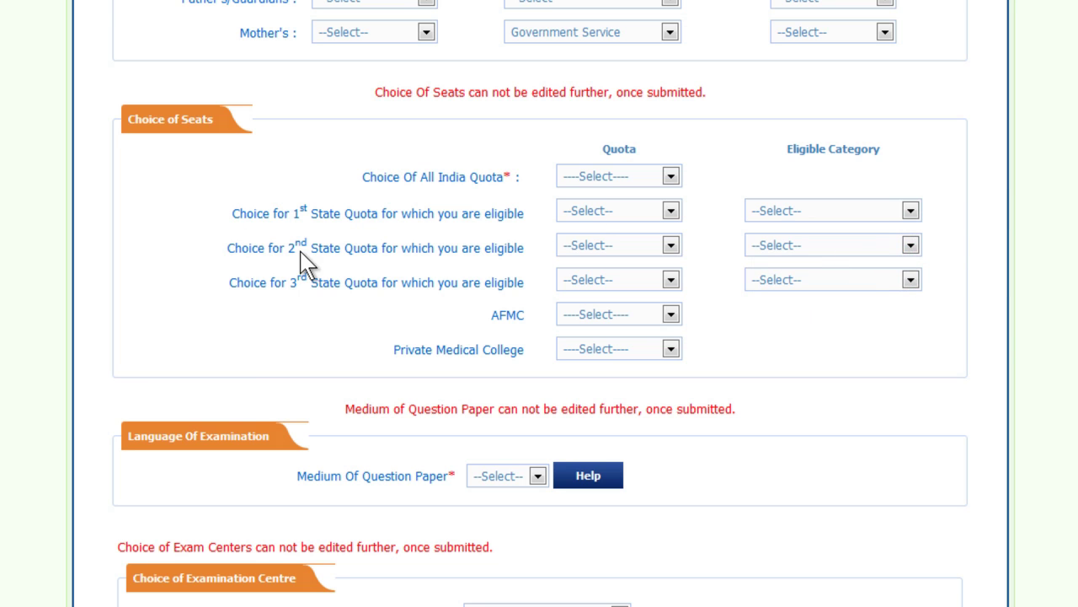
- View the language choices for the medium of question paper, leaving it unselected
{"action": "scroll", "coordinate": [286, 278], "scroll_direction": "down", "scroll_amount": 3}
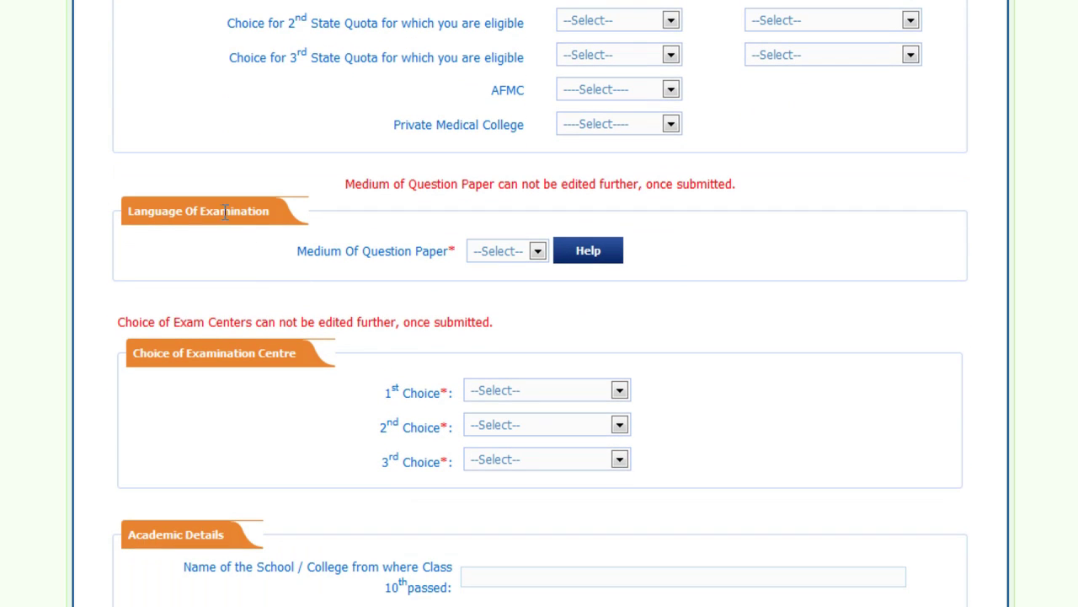
{"action": "scroll", "coordinate": [425, 237], "scroll_direction": "down", "scroll_amount": 2}
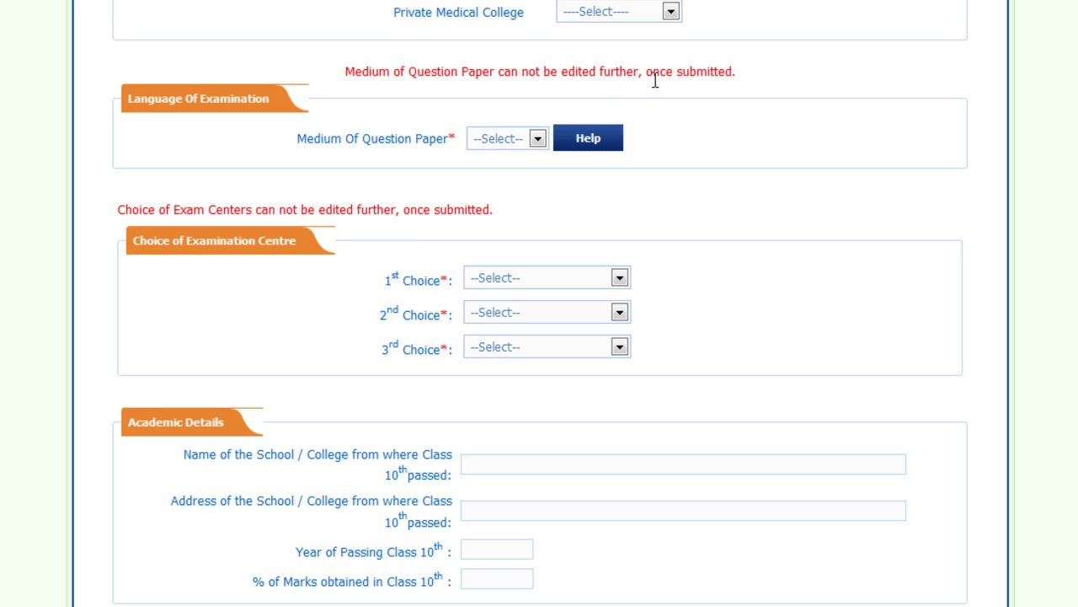
{"action": "left_click", "coordinate": [536, 144]}
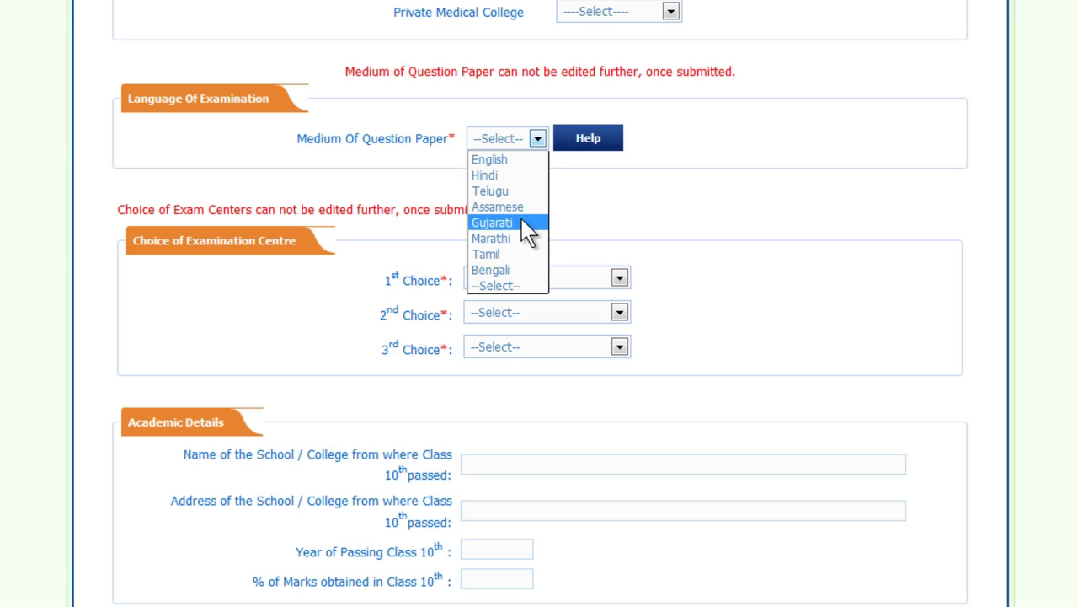
{"action": "left_click", "coordinate": [540, 141]}
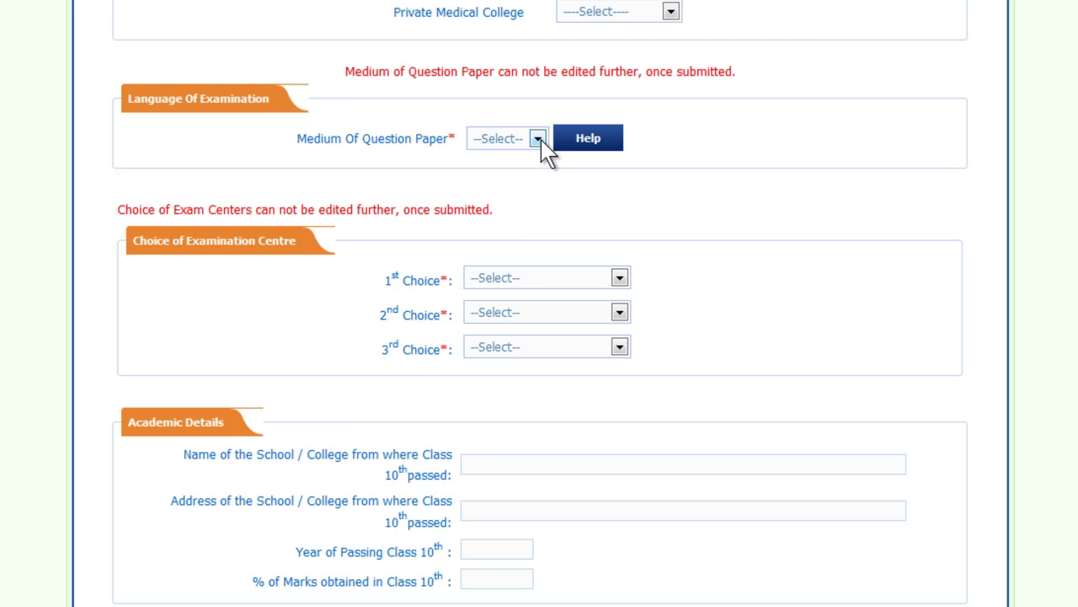
- View the cities offered for the 1st, 2nd and 3rd examination centre choices, without selecting any
{"action": "scroll", "coordinate": [541, 140], "scroll_direction": "down", "scroll_amount": 3}
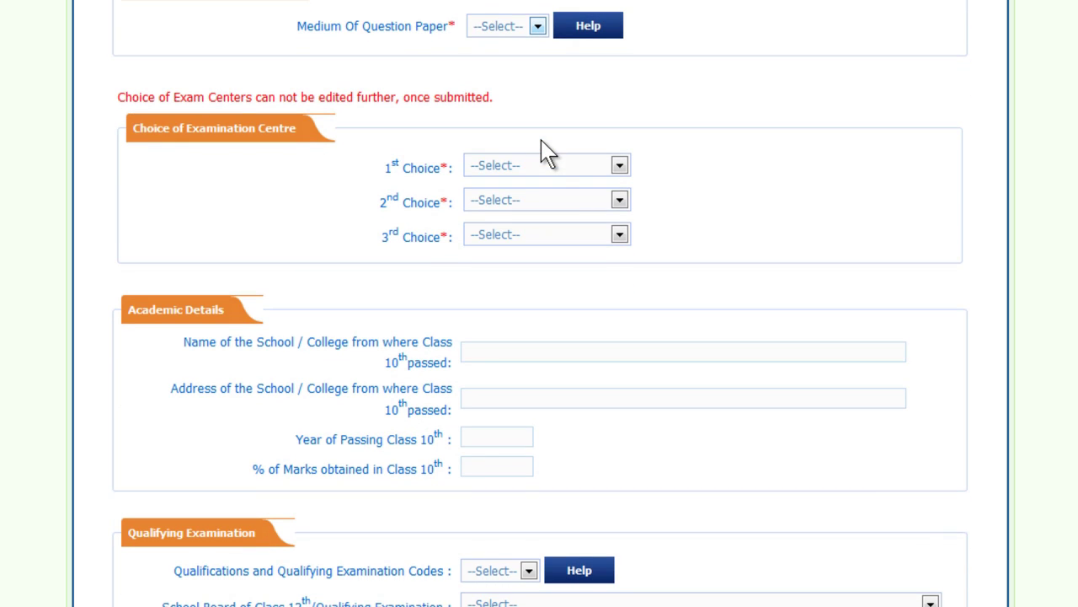
{"action": "left_click", "coordinate": [619, 166]}
{"action": "left_click", "coordinate": [619, 166]}
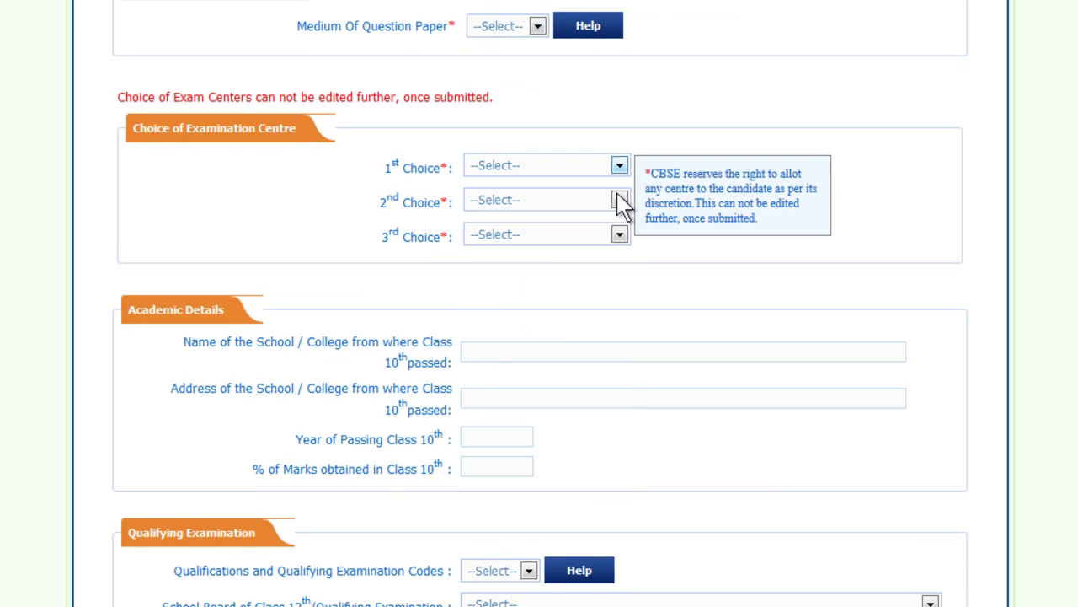
{"action": "left_click", "coordinate": [621, 201]}
{"action": "left_click", "coordinate": [620, 201]}
{"action": "left_click", "coordinate": [620, 166]}
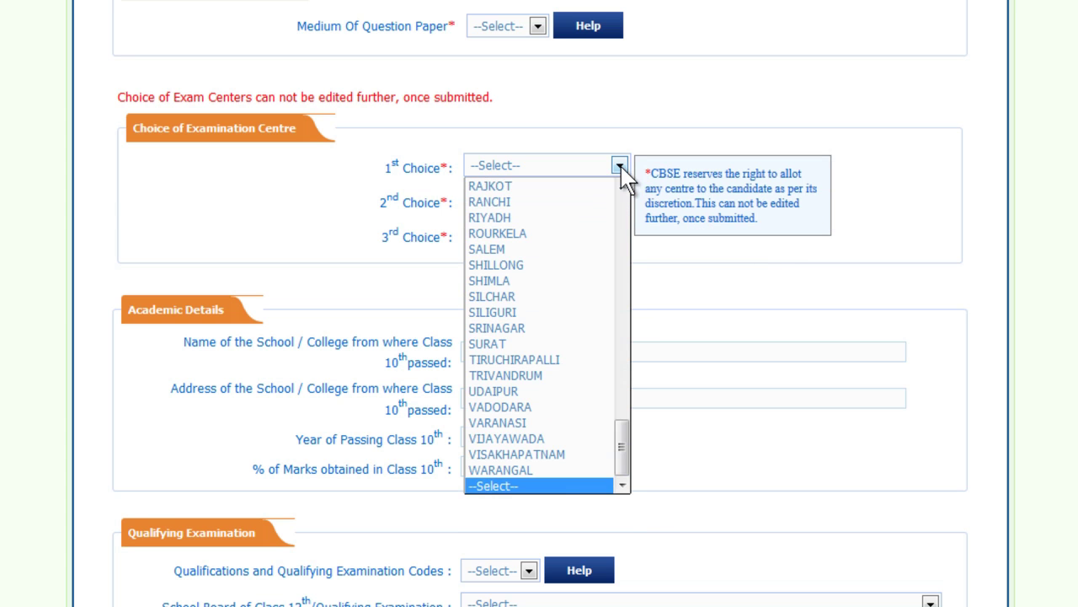
{"action": "left_click", "coordinate": [620, 168]}
{"action": "left_click", "coordinate": [620, 203]}
{"action": "left_click", "coordinate": [620, 202]}
{"action": "left_click", "coordinate": [620, 166]}
{"action": "left_click", "coordinate": [620, 169]}
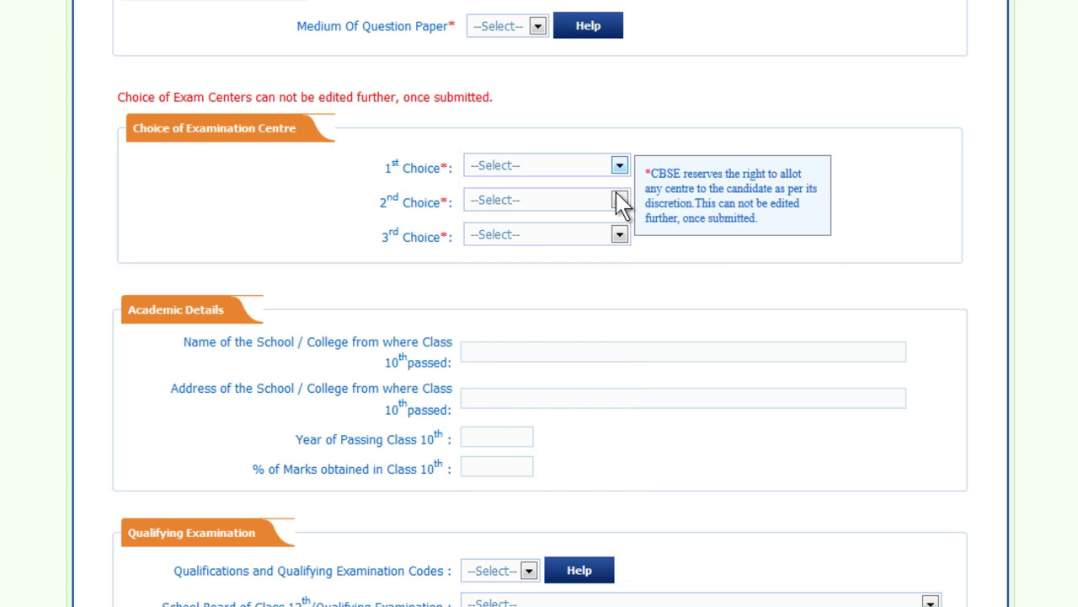
{"action": "left_click", "coordinate": [620, 200]}
{"action": "left_click", "coordinate": [621, 201]}
{"action": "left_click", "coordinate": [620, 235]}
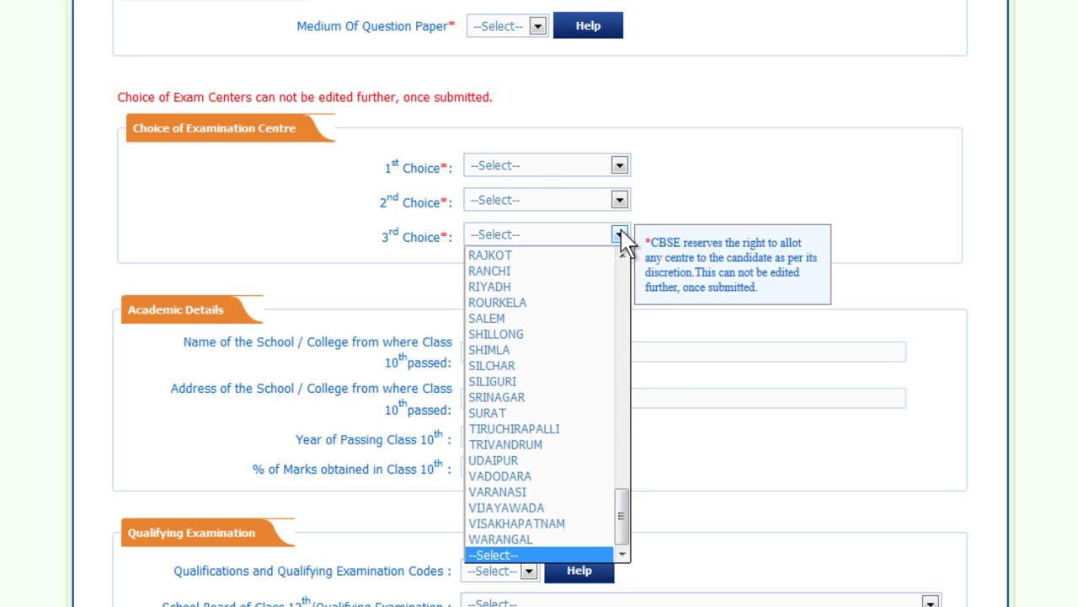
{"action": "left_click", "coordinate": [621, 234]}
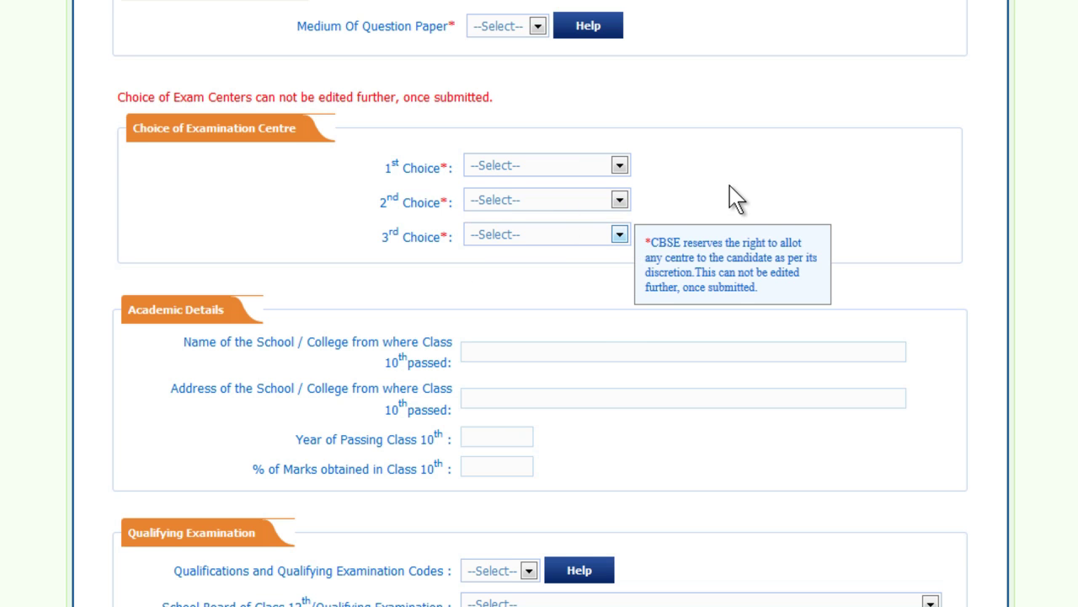
- Go through the Class 10th school name, school address, year of passing and percentage of marks fields, leaving them empty
{"action": "scroll", "coordinate": [732, 200], "scroll_direction": "down", "scroll_amount": 3}
{"action": "left_click", "coordinate": [465, 126]}
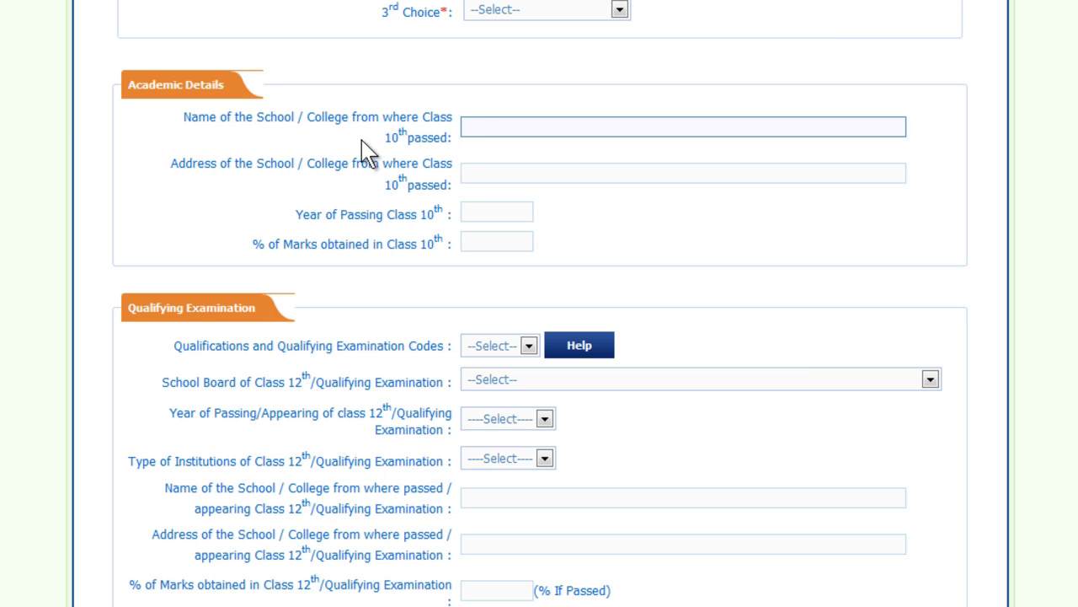
{"action": "left_click_drag", "start_coordinate": [173, 163], "coordinate": [418, 169]}
{"action": "left_click_drag", "start_coordinate": [184, 118], "coordinate": [408, 118]}
{"action": "left_click", "coordinate": [499, 123]}
{"action": "left_click", "coordinate": [472, 167]}
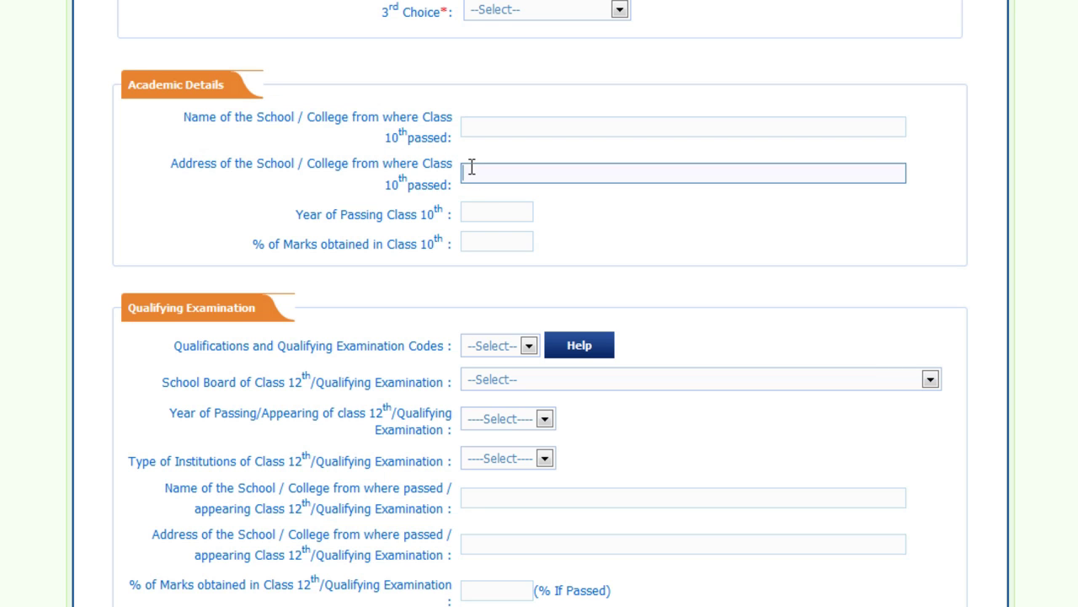
{"action": "left_click", "coordinate": [481, 212]}
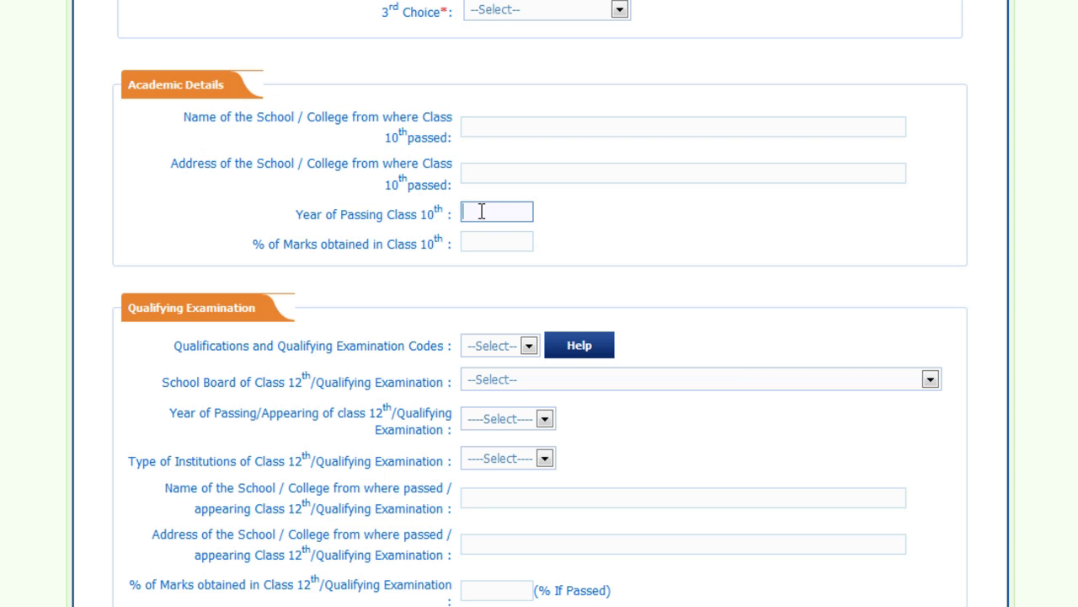
{"action": "left_click", "coordinate": [491, 244]}
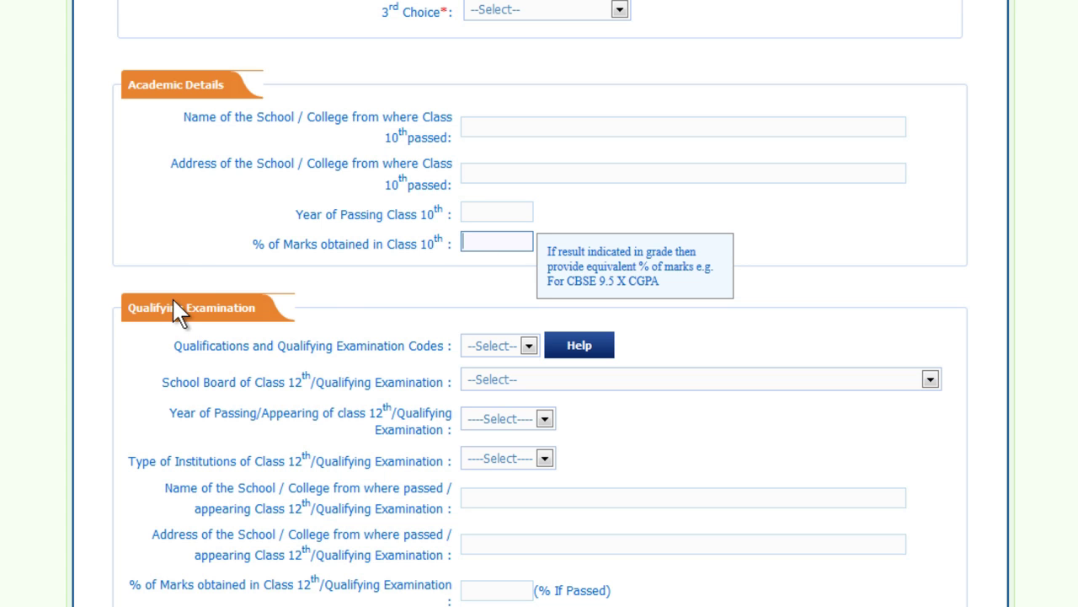
- View the qualifying examination codes and the school boards offered for Class 12th, without selecting any
{"action": "left_click", "coordinate": [181, 270]}
{"action": "scroll", "coordinate": [191, 253], "scroll_direction": "up", "scroll_amount": 5}
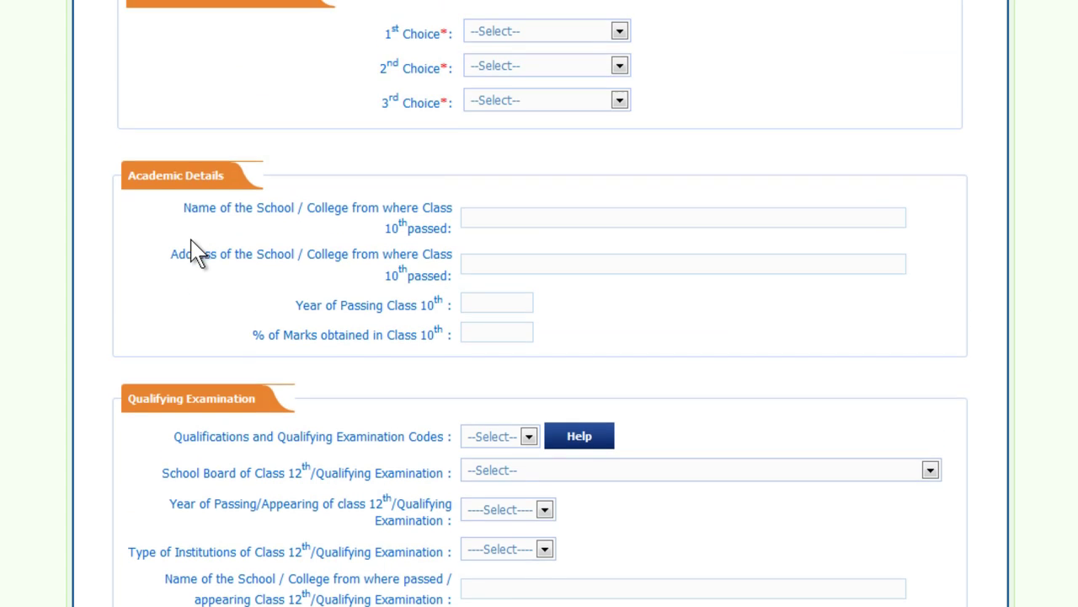
{"action": "scroll", "coordinate": [192, 278], "scroll_direction": "down", "scroll_amount": 8}
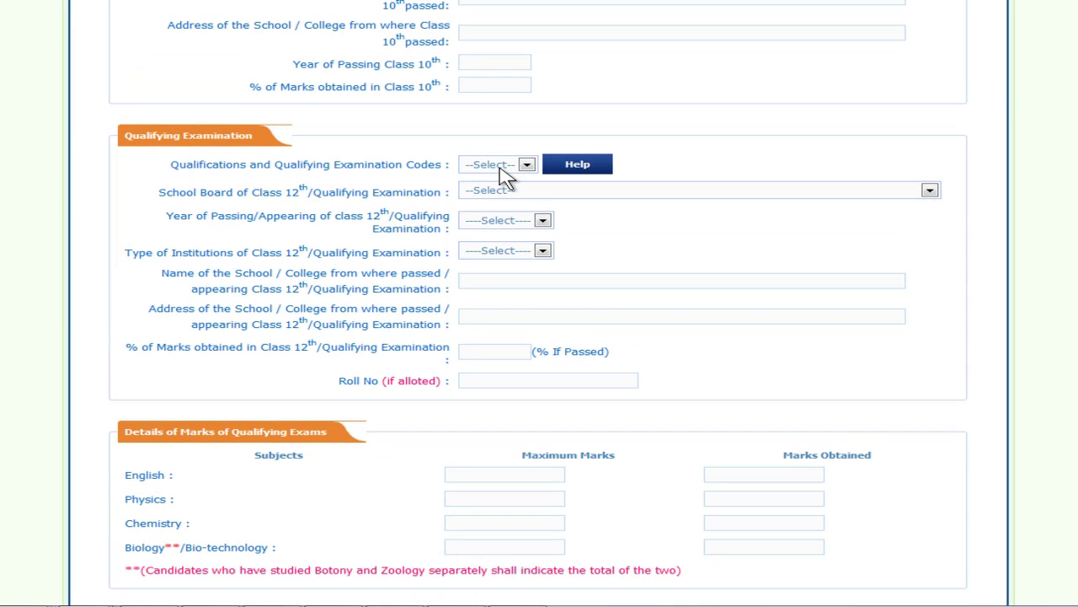
{"action": "left_click", "coordinate": [527, 166]}
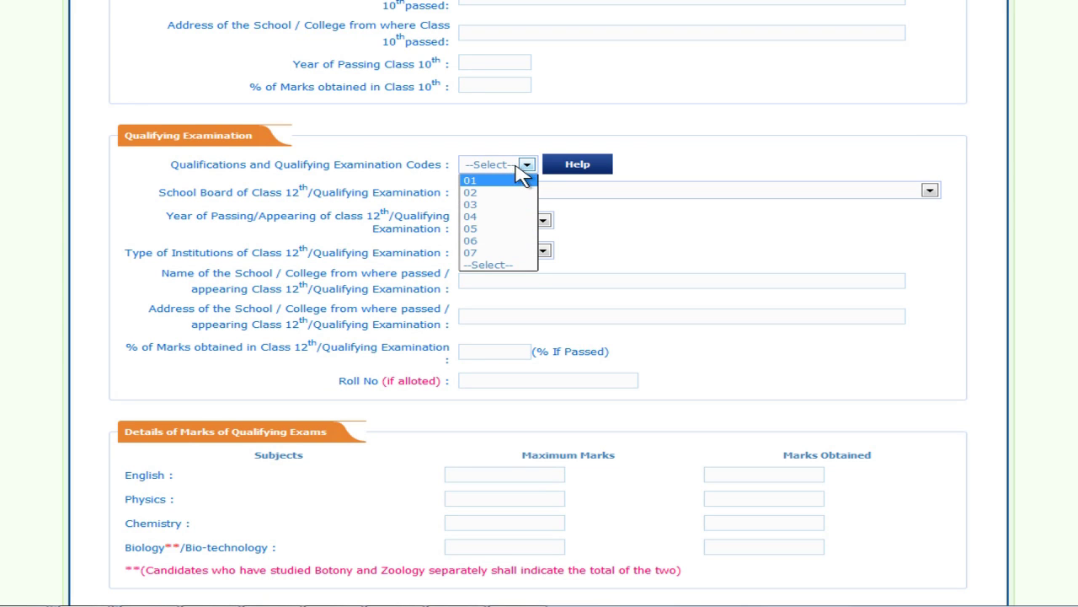
{"action": "left_click", "coordinate": [528, 168]}
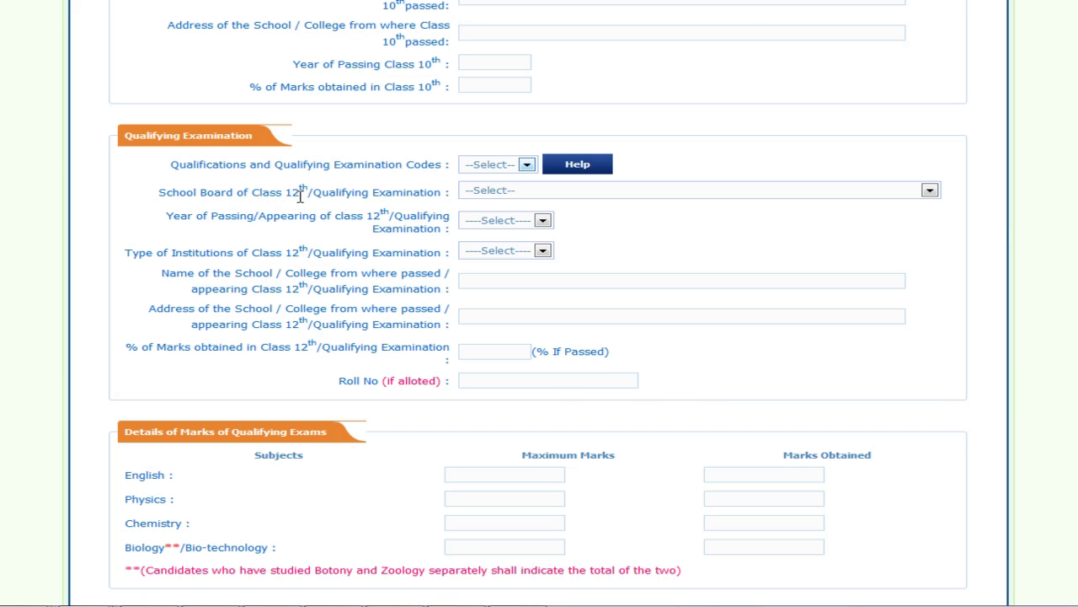
{"action": "left_click", "coordinate": [930, 190]}
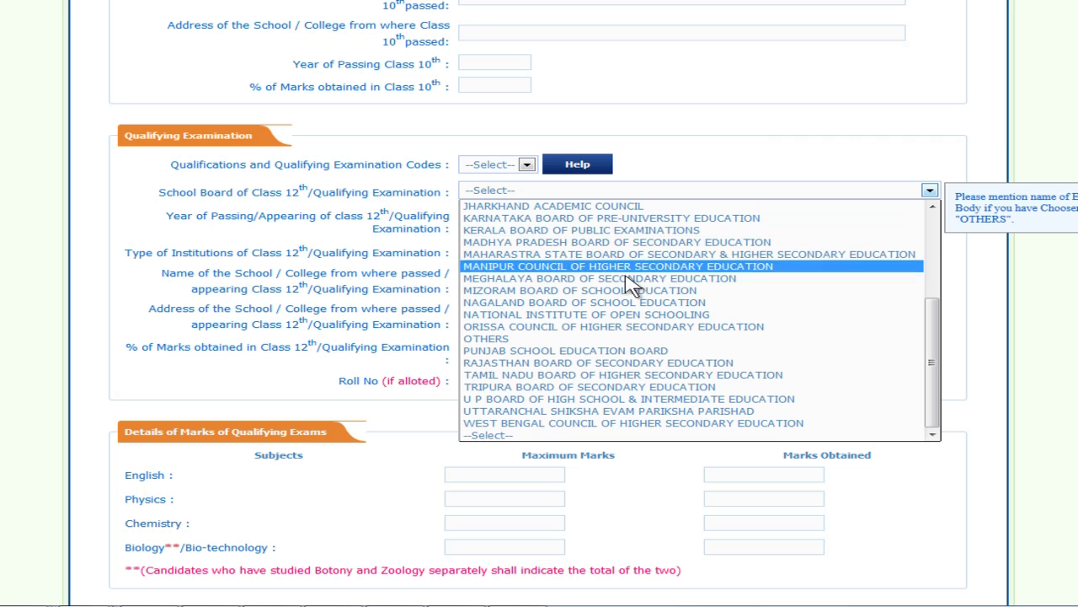
{"action": "left_click", "coordinate": [928, 191]}
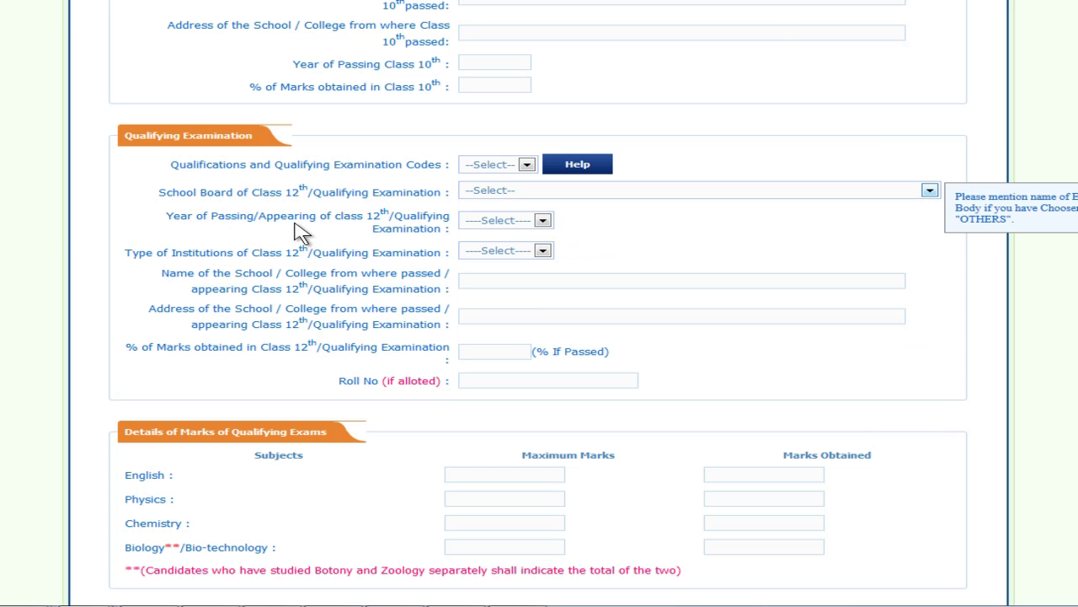
- View the choices for Class 12th year of passing/appearing and type of institution, leaving both unselected
{"action": "left_click", "coordinate": [544, 219]}
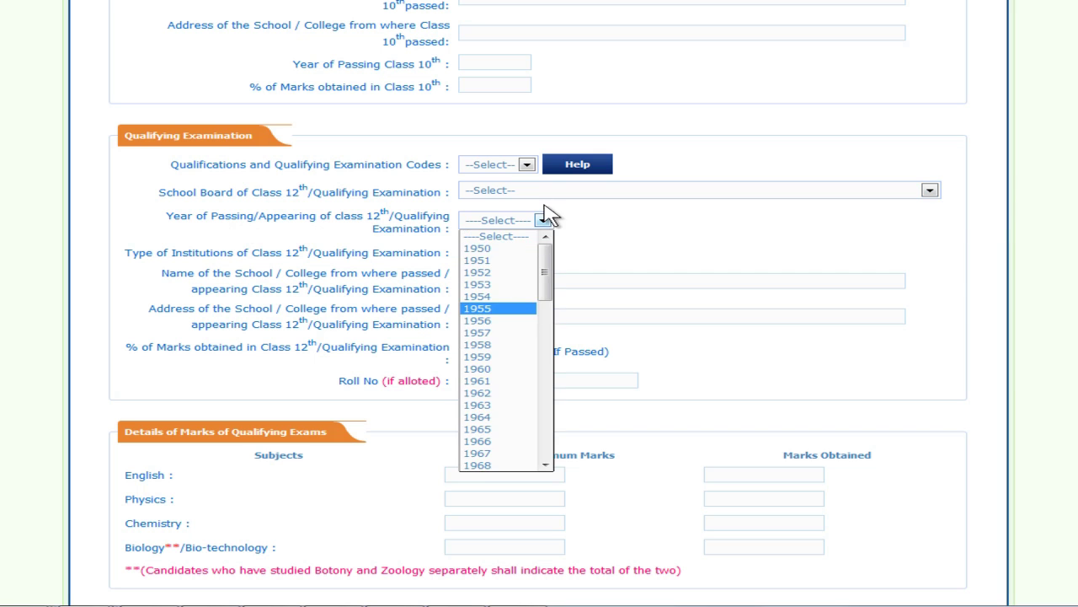
{"action": "left_click", "coordinate": [544, 217]}
{"action": "left_click", "coordinate": [543, 251]}
{"action": "left_click", "coordinate": [543, 251]}
- Go through the Class 12th school name, school address, percentage of marks and roll number fields, leaving them empty
{"action": "left_click", "coordinate": [498, 279]}
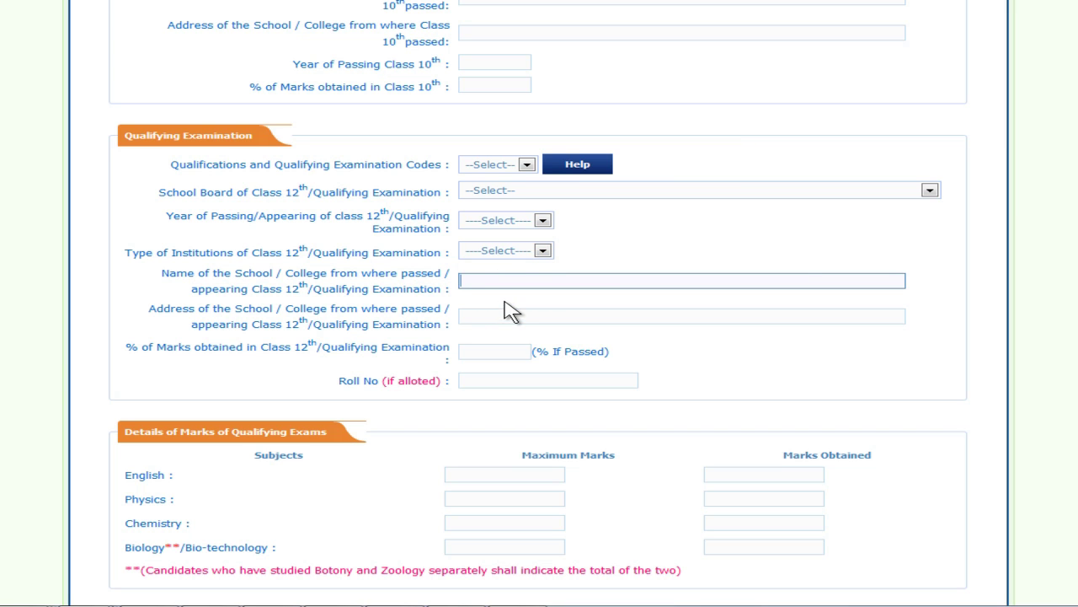
{"action": "left_click", "coordinate": [506, 316]}
{"action": "left_click", "coordinate": [494, 352]}
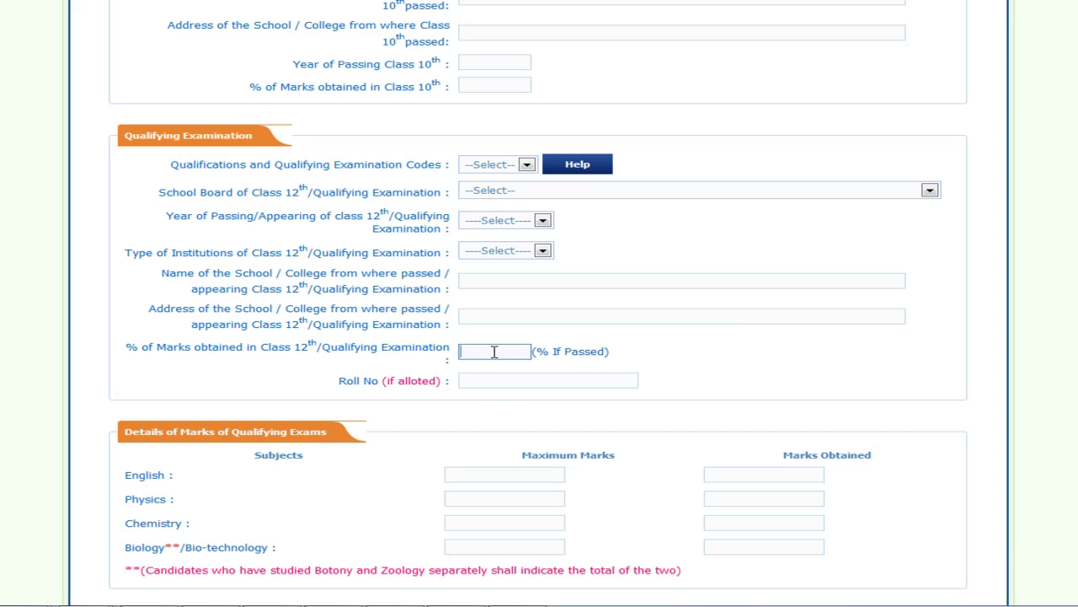
{"action": "left_click", "coordinate": [497, 380]}
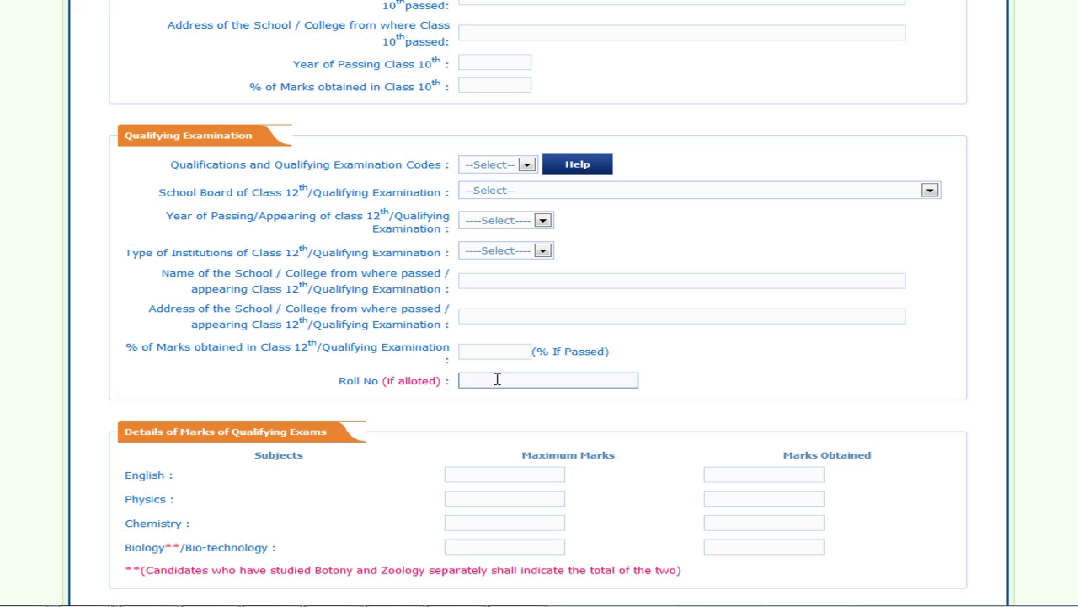
- Go through the maximum marks and marks obtained fields for English, Physics, Chemistry and Biology/Bio-technology, leaving them empty
{"action": "scroll", "coordinate": [783, 366], "scroll_direction": "down", "scroll_amount": 3}
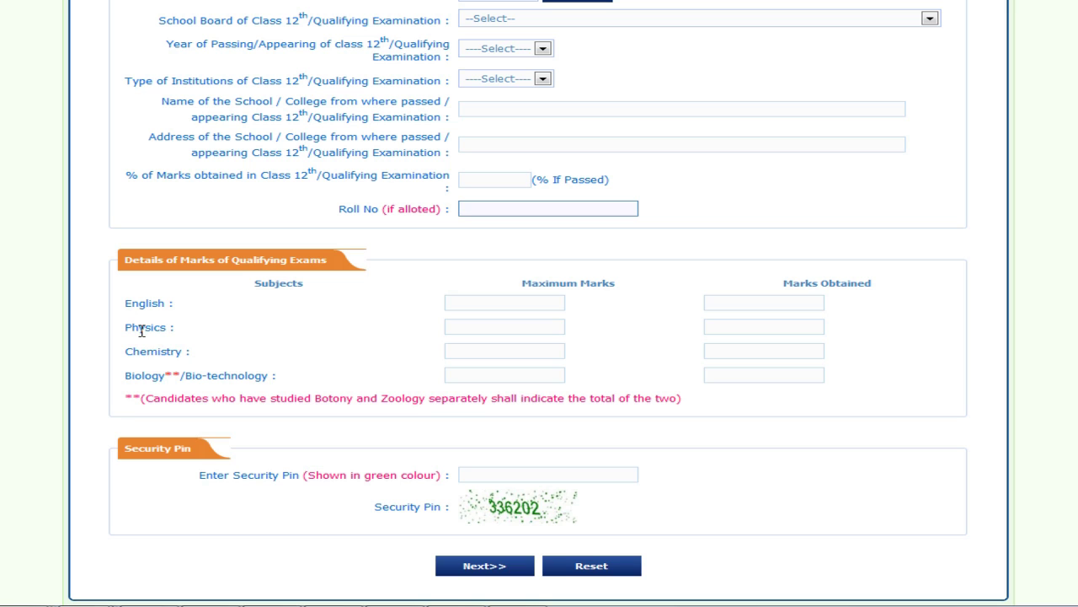
{"action": "left_click", "coordinate": [492, 302]}
{"action": "left_click", "coordinate": [816, 301]}
{"action": "left_click", "coordinate": [541, 301]}
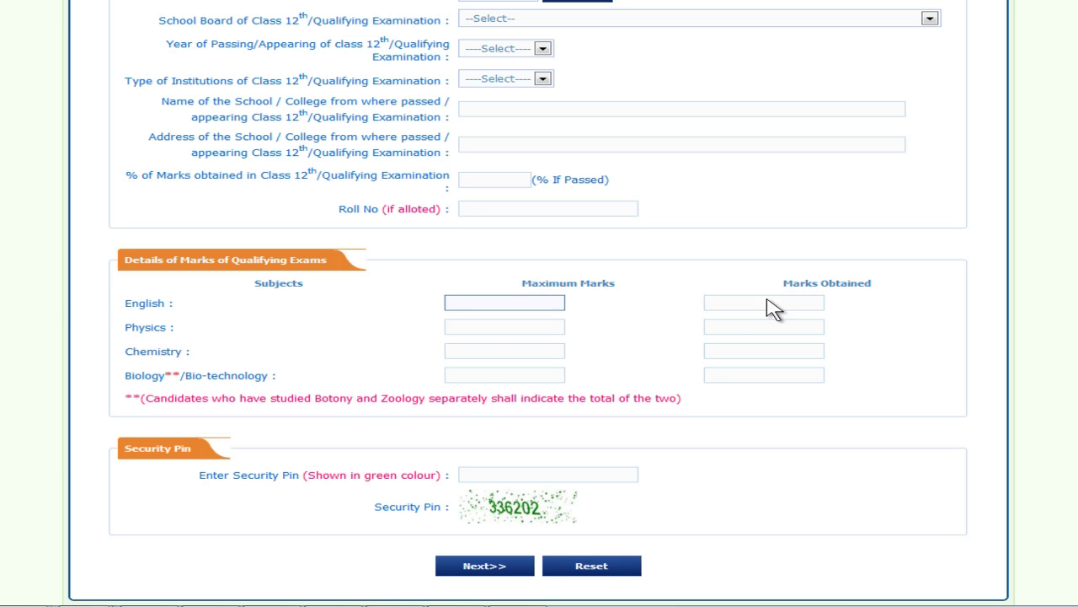
{"action": "left_click", "coordinate": [732, 302]}
{"action": "left_click", "coordinate": [510, 323]}
{"action": "left_click", "coordinate": [774, 328]}
{"action": "left_click", "coordinate": [758, 348]}
{"action": "left_click", "coordinate": [506, 351]}
{"action": "left_click", "coordinate": [497, 377]}
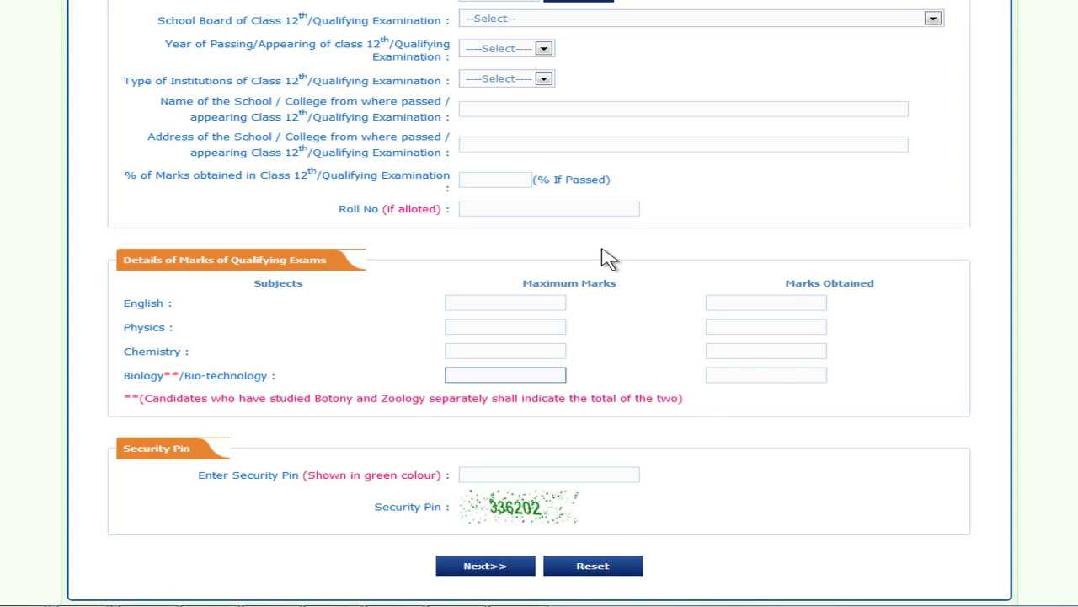
{"action": "left_click", "coordinate": [788, 369]}
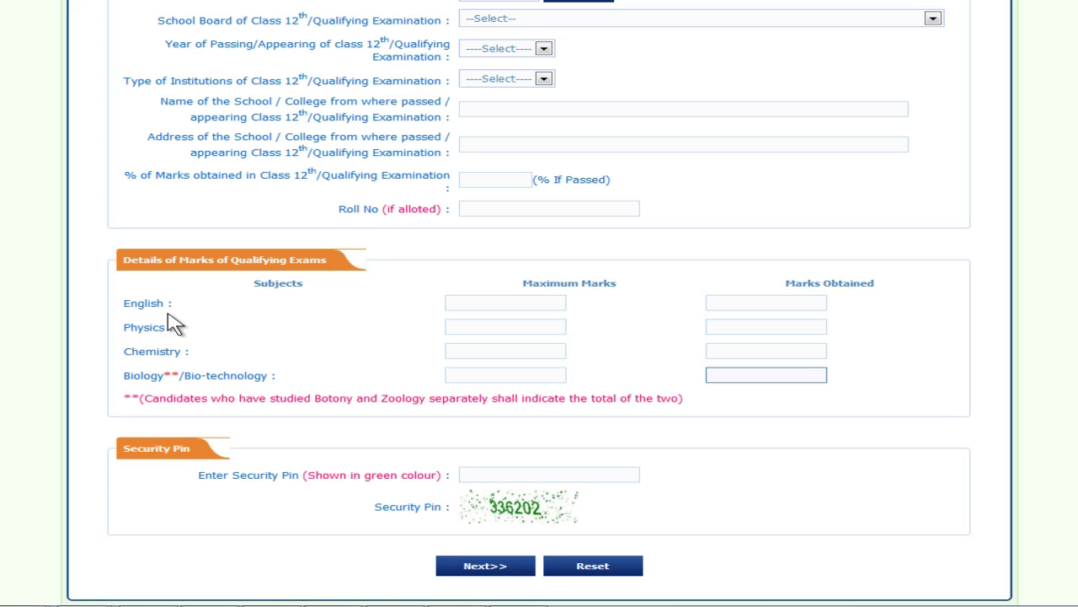
- Review the application form's sections from Personal Details through Choice of Seats
{"action": "scroll", "coordinate": [195, 342], "scroll_direction": "up", "scroll_amount": 10}
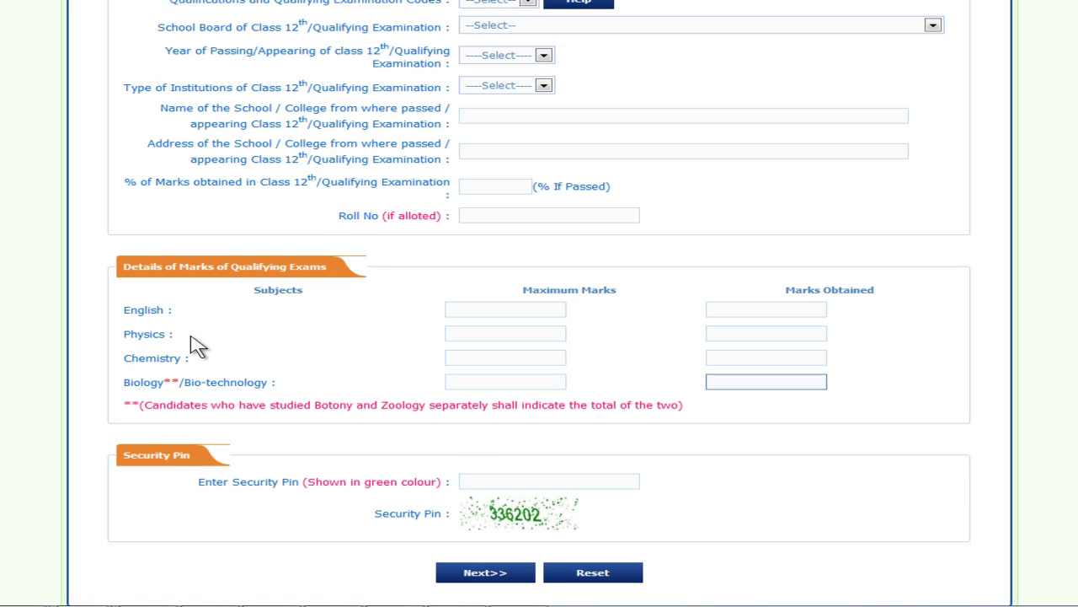
{"action": "scroll", "coordinate": [195, 345], "scroll_direction": "up", "scroll_amount": 5}
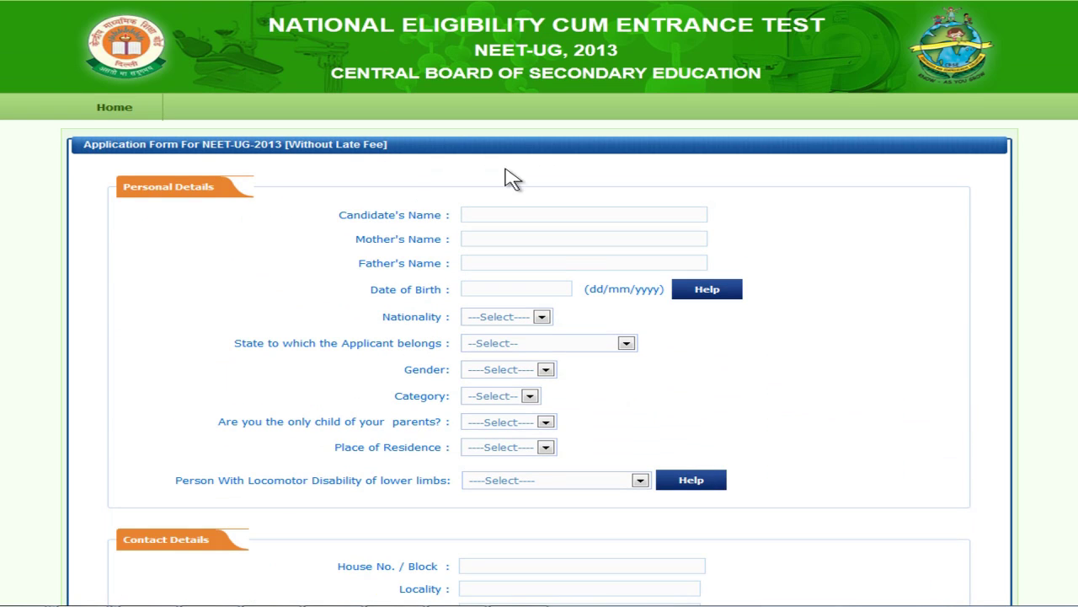
{"action": "scroll", "coordinate": [546, 324], "scroll_direction": "down", "scroll_amount": 2}
{"action": "scroll", "coordinate": [546, 325], "scroll_direction": "down", "scroll_amount": 7}
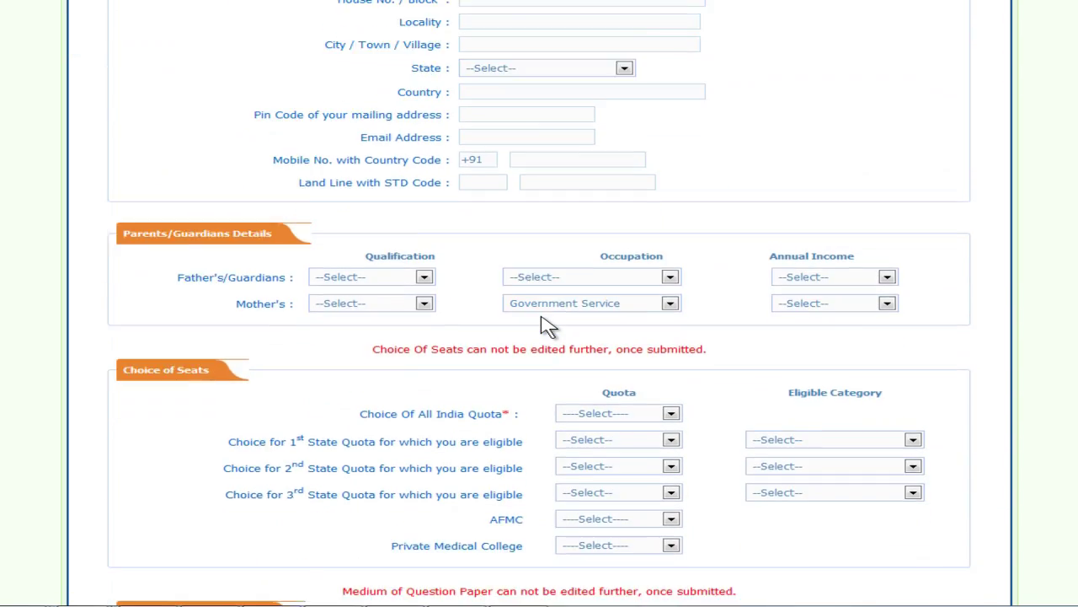
{"action": "scroll", "coordinate": [546, 324], "scroll_direction": "up", "scroll_amount": 2}
{"action": "scroll", "coordinate": [546, 324], "scroll_direction": "up", "scroll_amount": 5}
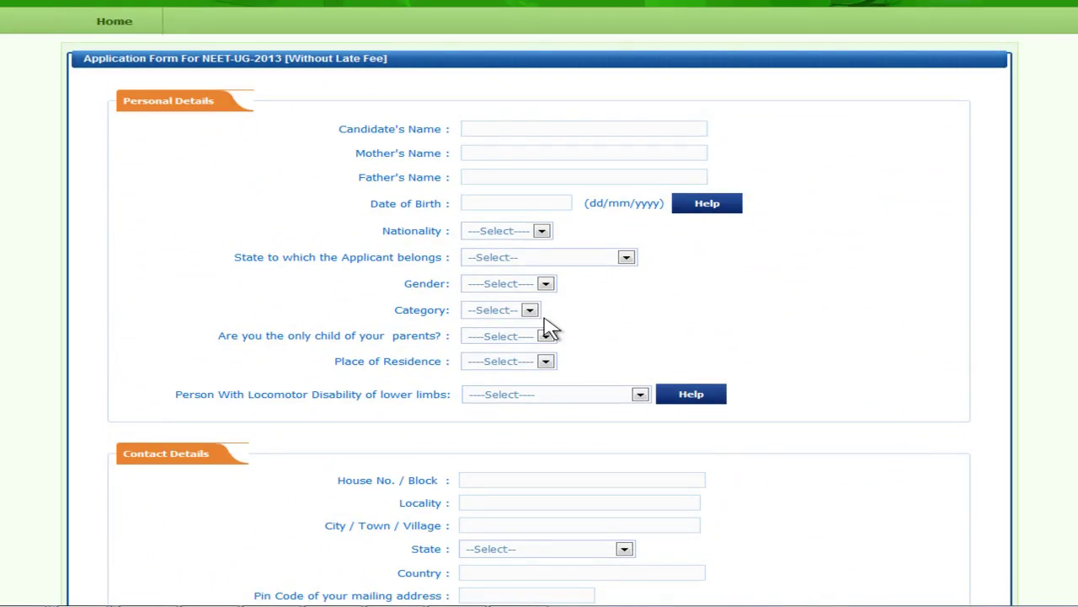
- Enter the security pin shown in green and try to proceed to the next page of the application form
{"action": "scroll", "coordinate": [548, 327], "scroll_direction": "down", "scroll_amount": 7}
{"action": "scroll", "coordinate": [549, 330], "scroll_direction": "down", "scroll_amount": 10}
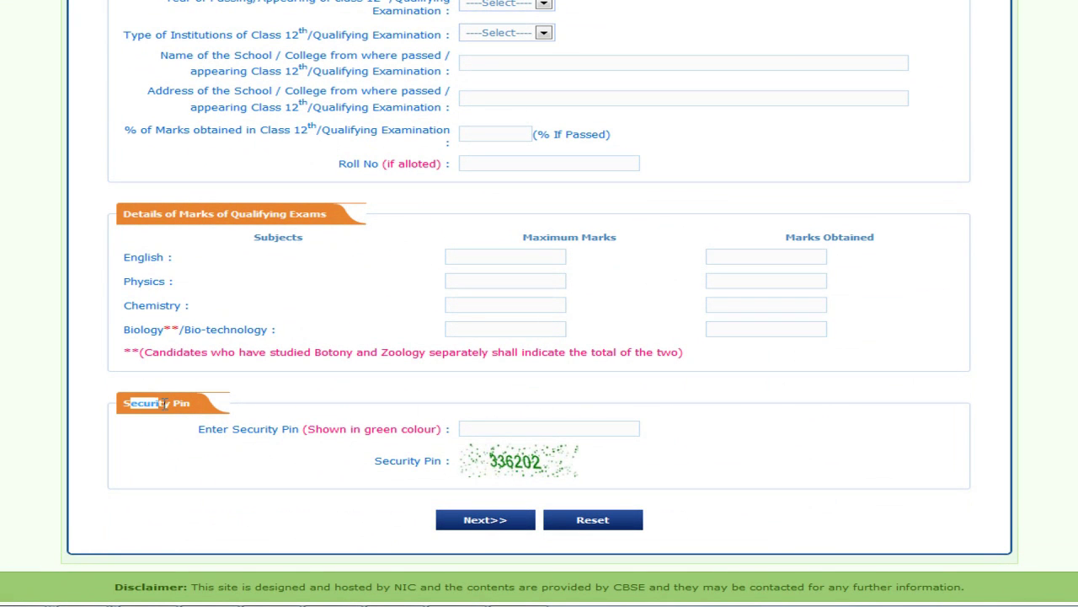
{"action": "left_click", "coordinate": [253, 428]}
{"action": "left_click", "coordinate": [511, 429]}
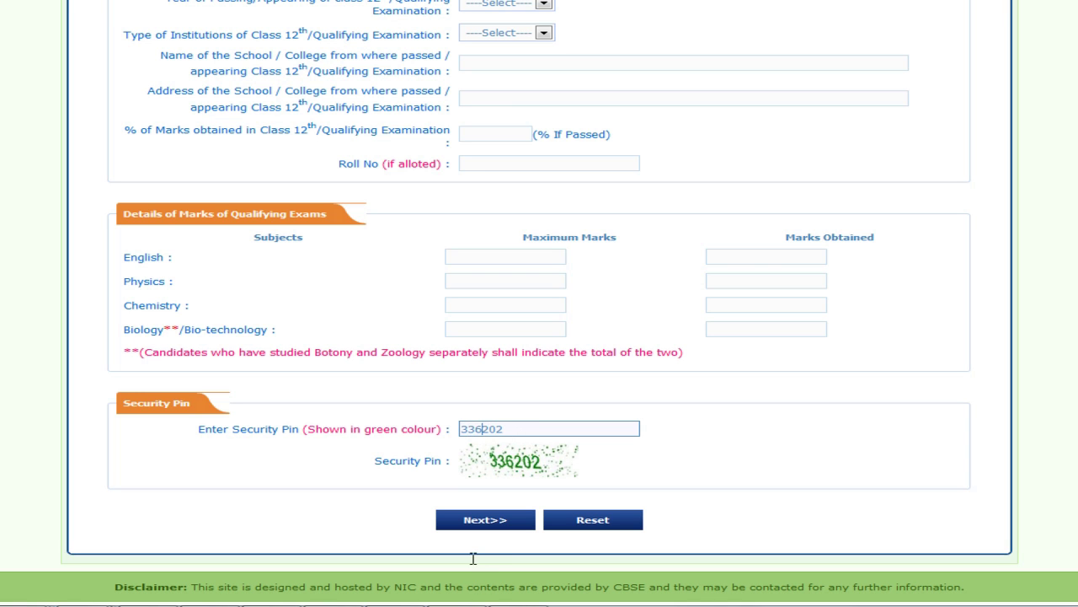
{"action": "left_click", "coordinate": [482, 521]}
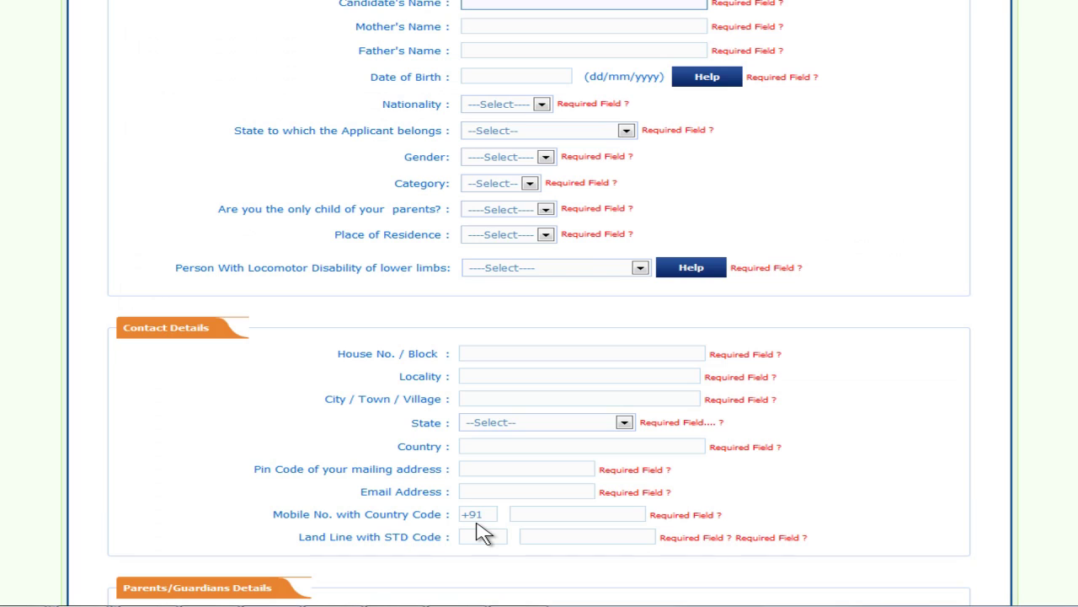
- Check the application form for the required fields that were left empty
{"action": "scroll", "coordinate": [505, 446], "scroll_direction": "up", "scroll_amount": 3}
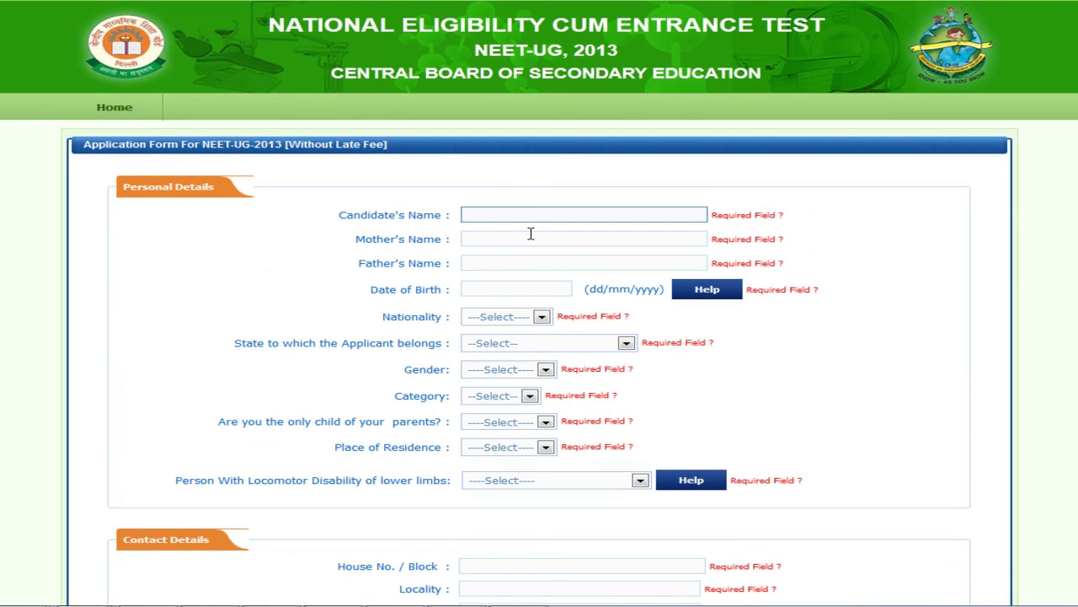
{"action": "scroll", "coordinate": [543, 485], "scroll_direction": "down", "scroll_amount": 20}
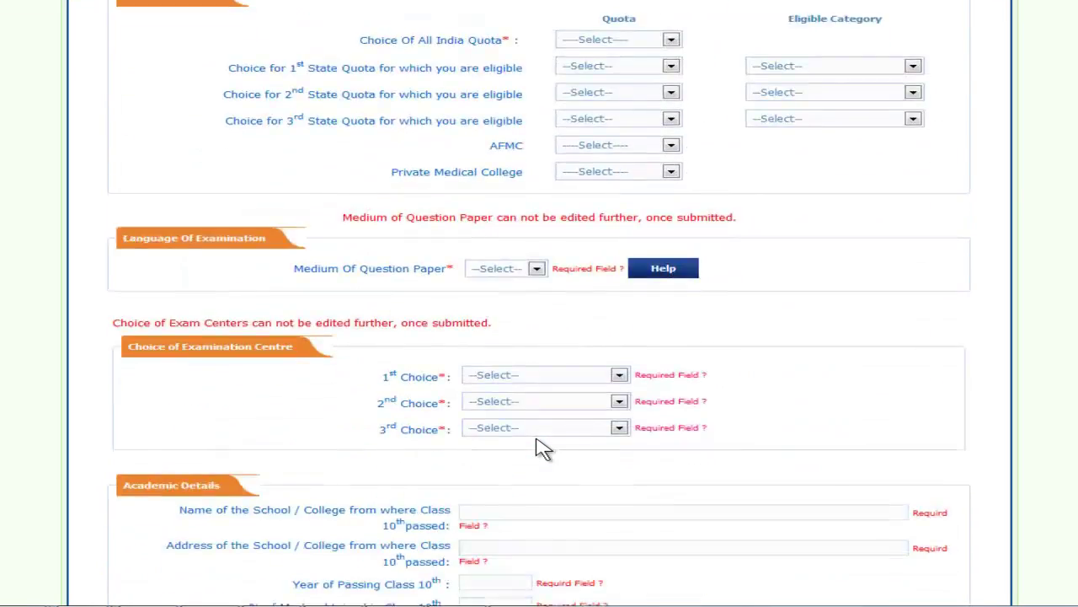
{"action": "scroll", "coordinate": [539, 447], "scroll_direction": "down", "scroll_amount": 2}
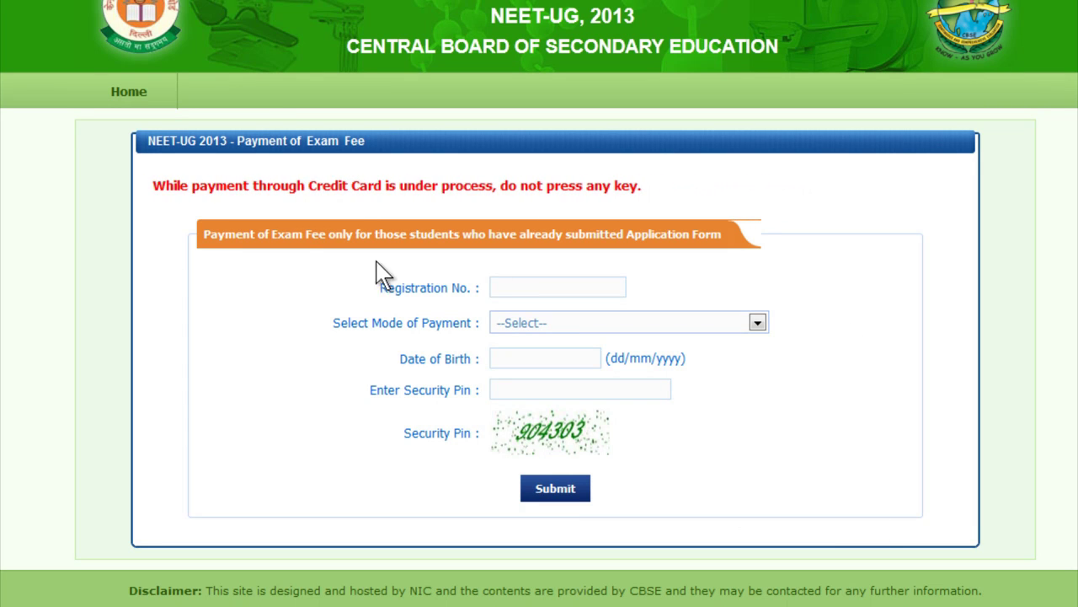
- Highlight and read the heading that says who may use the exam fee payment form
{"action": "left_click_drag", "start_coordinate": [409, 235], "coordinate": [722, 246]}
{"action": "left_click_drag", "start_coordinate": [347, 237], "coordinate": [144, 248]}
{"action": "left_click", "coordinate": [722, 239]}
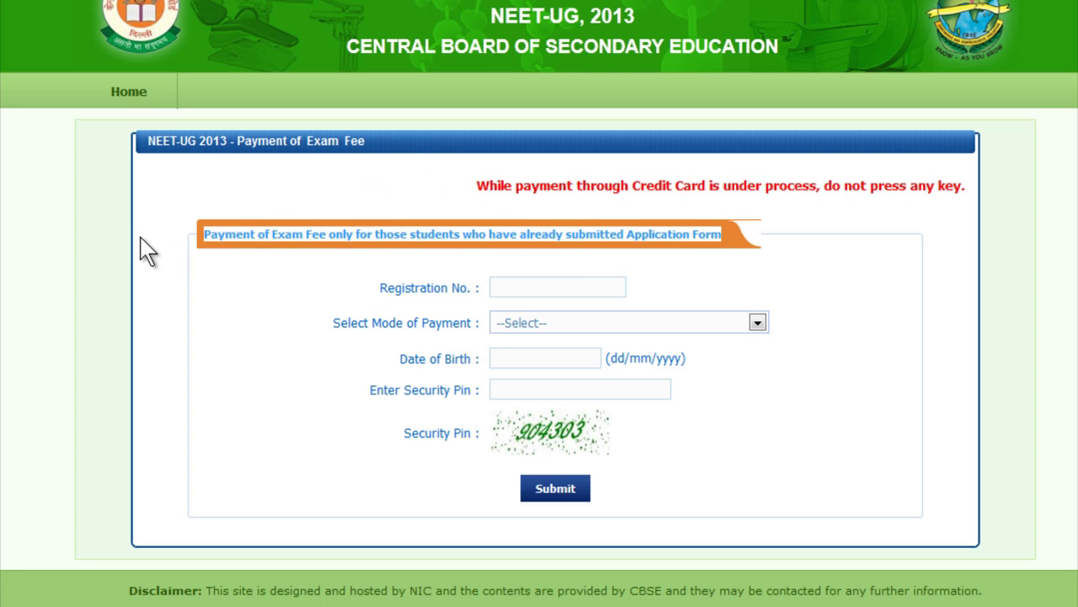
{"action": "left_click", "coordinate": [278, 268]}
- Leave the registration number empty and set the mode of payment to Through E-Challan
{"action": "left_click", "coordinate": [554, 286]}
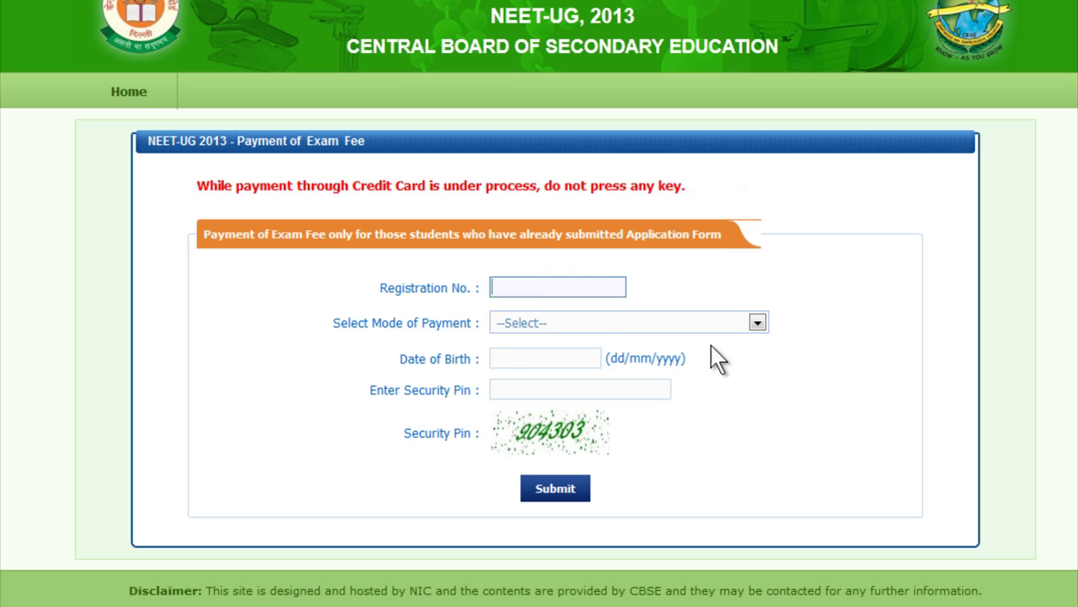
{"action": "left_click", "coordinate": [759, 324]}
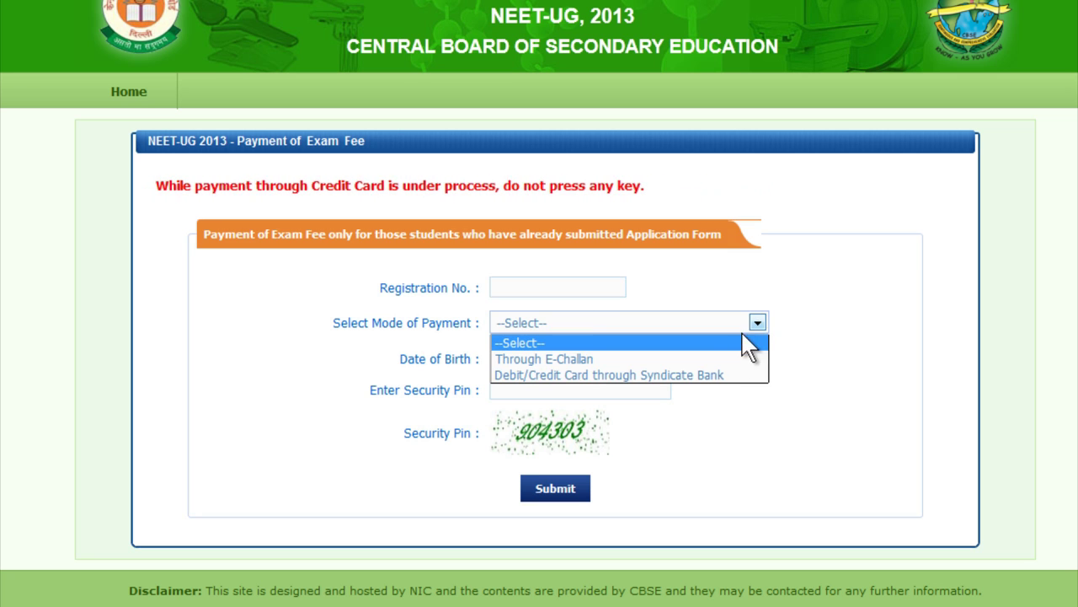
{"action": "left_click", "coordinate": [692, 359]}
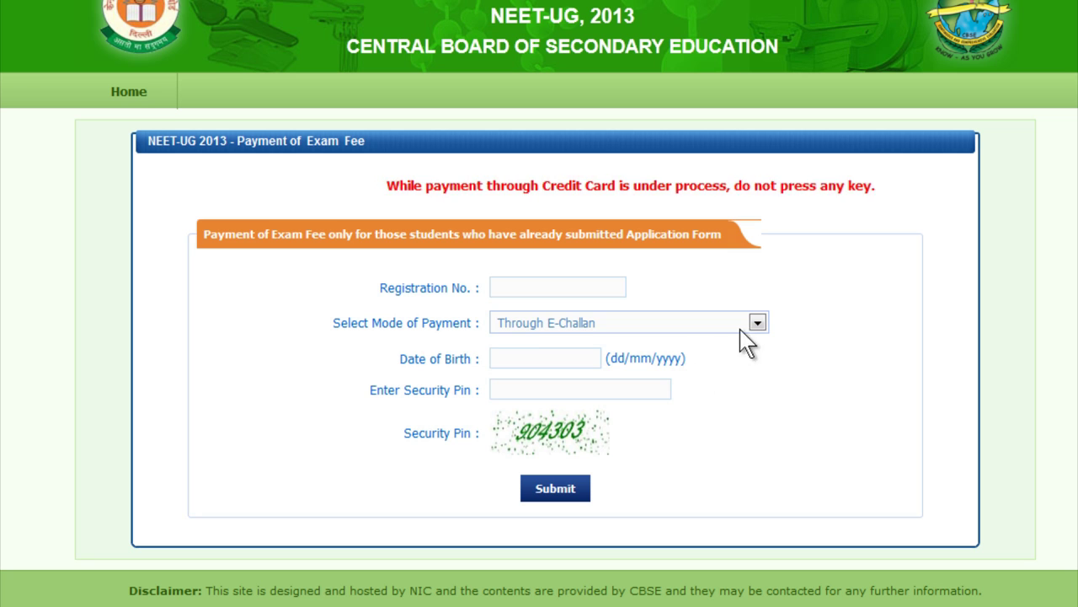
- View the date of birth calendar without picking a date, and enter the security pin on the exam fee payment form
{"action": "left_click", "coordinate": [534, 355]}
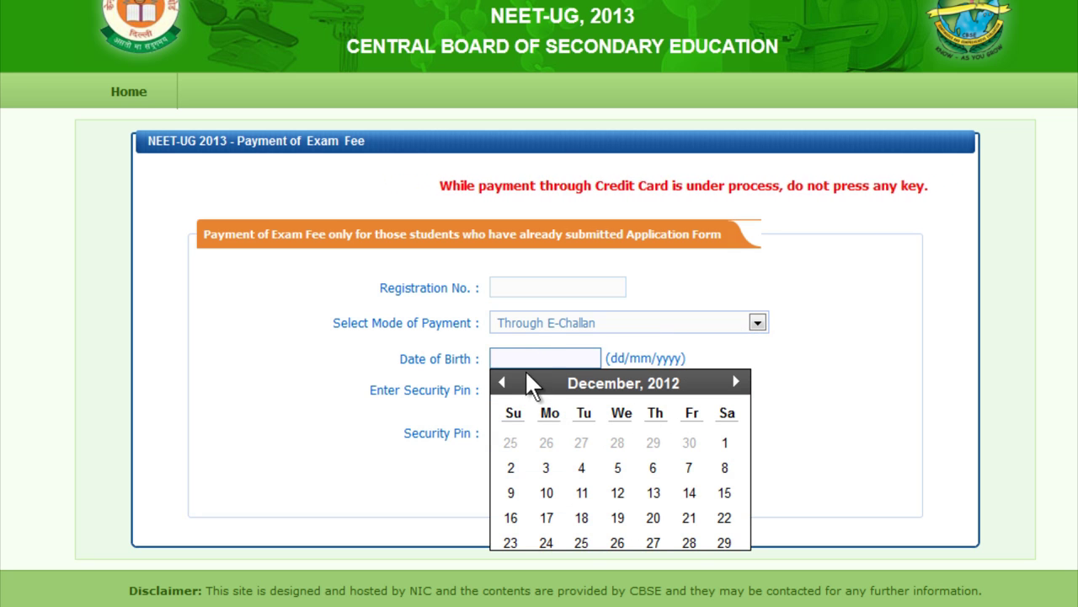
{"action": "left_click", "coordinate": [507, 363]}
{"action": "key", "text": "Tab"}
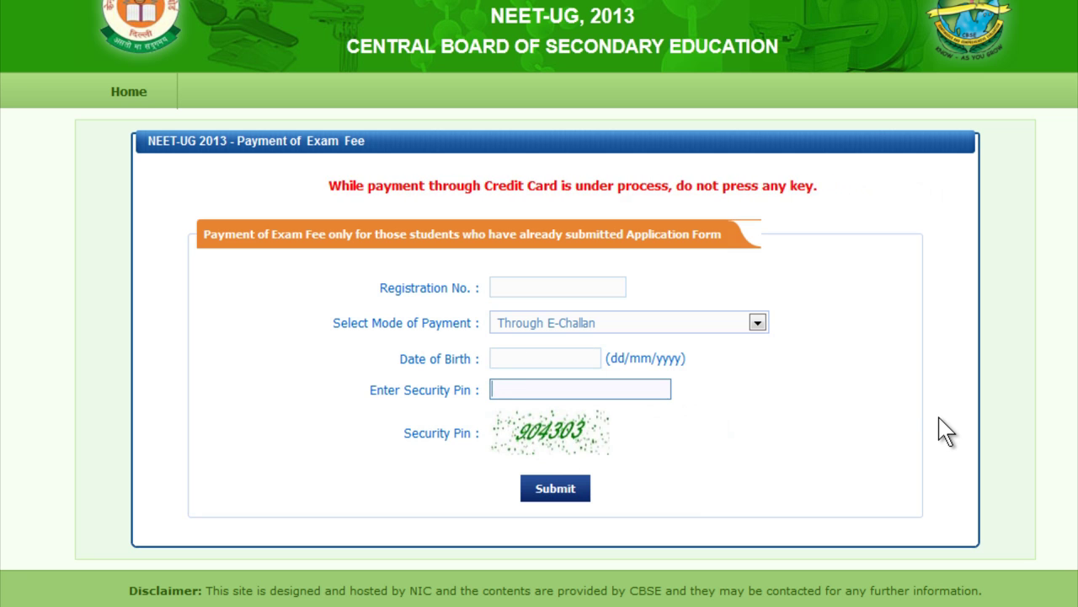
{"action": "type", "text": "904"}
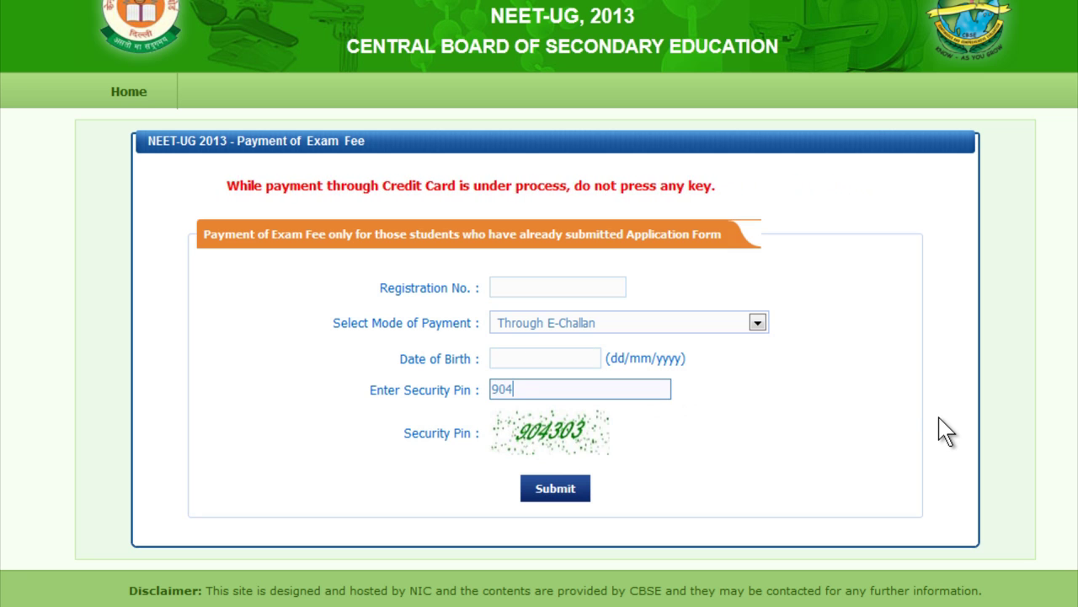
{"action": "type", "text": "303"}
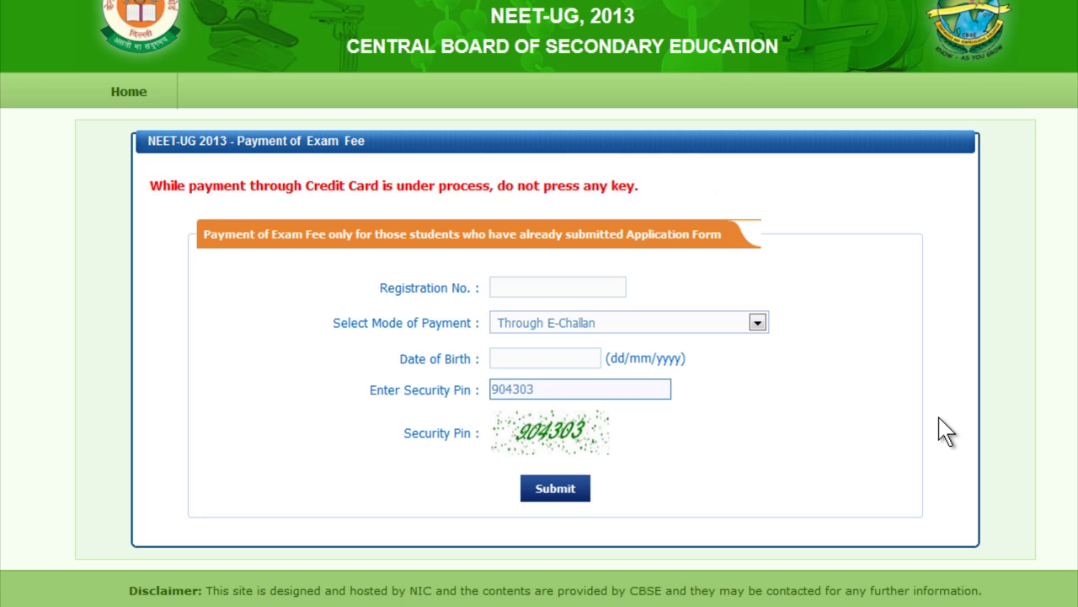